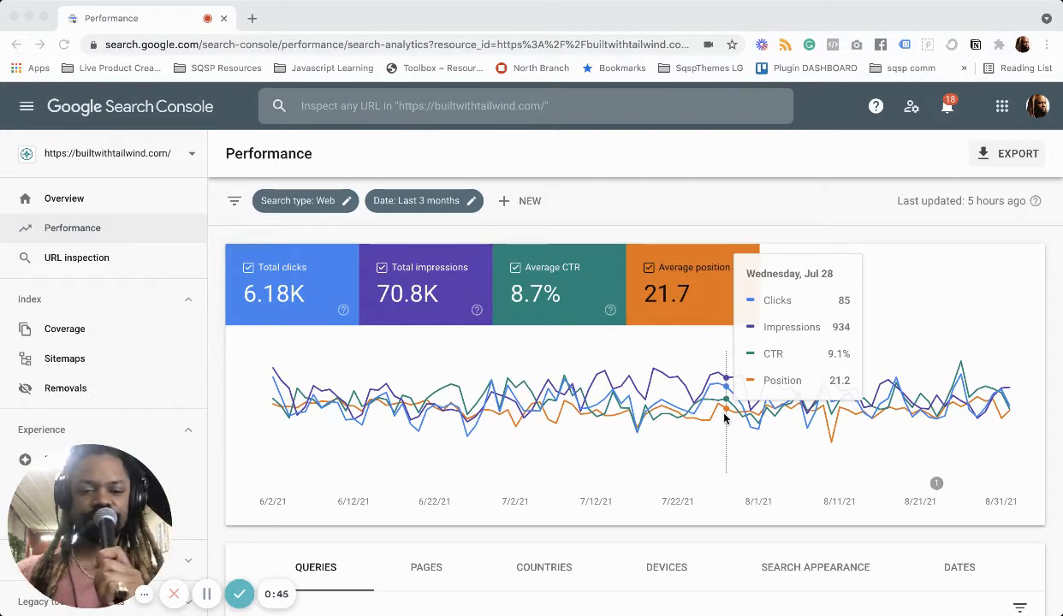
- Hide Total impressions, Average CTR and Average position so the performance chart plots only Total clicks
scroll(493, 515, down, 2)
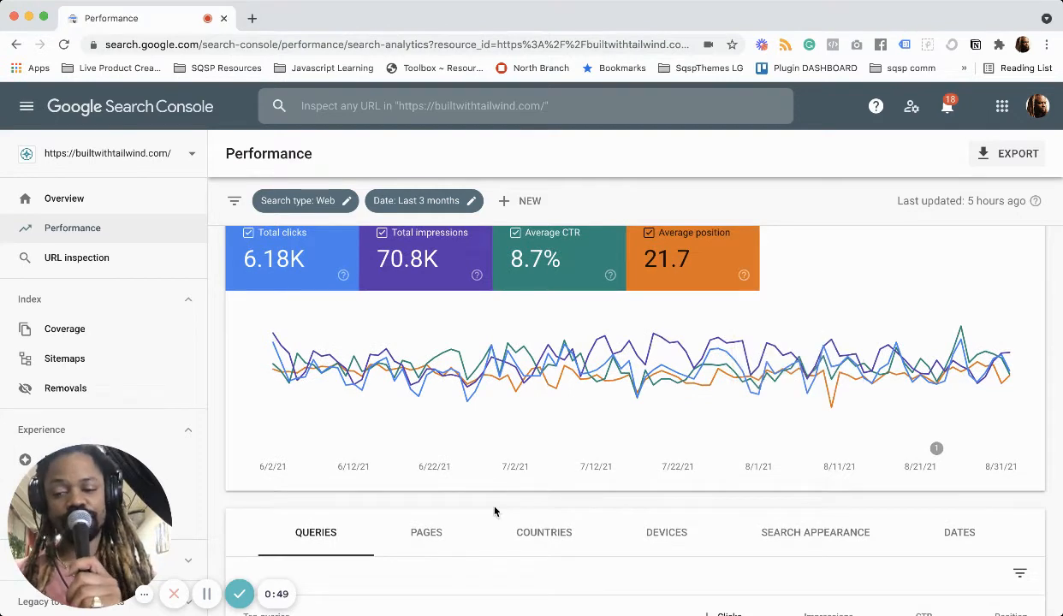
scroll(464, 494, up, 2)
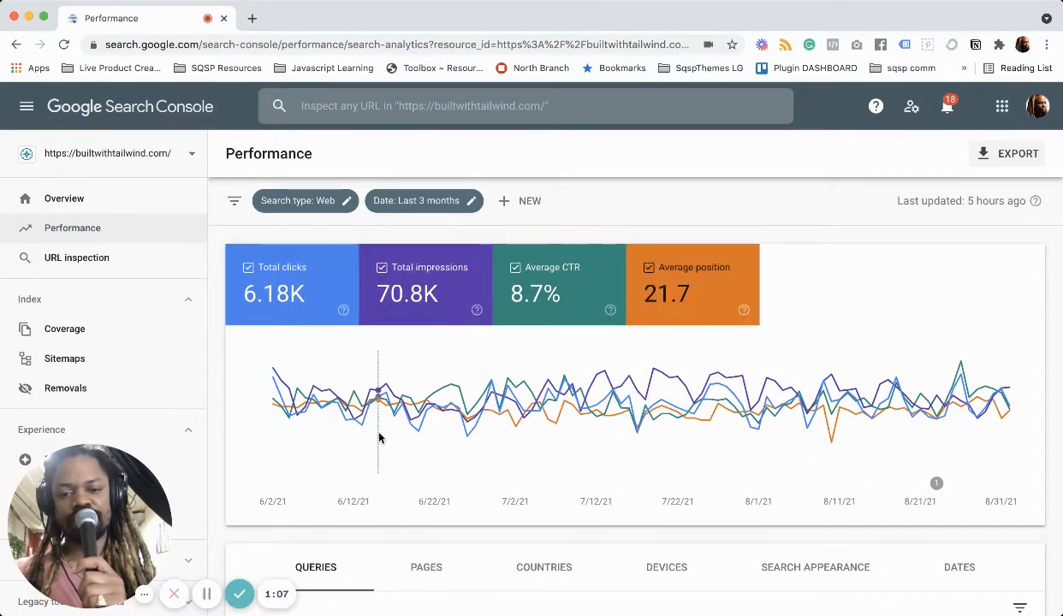
scroll(379, 435, down, 2)
scroll(355, 505, down, 2)
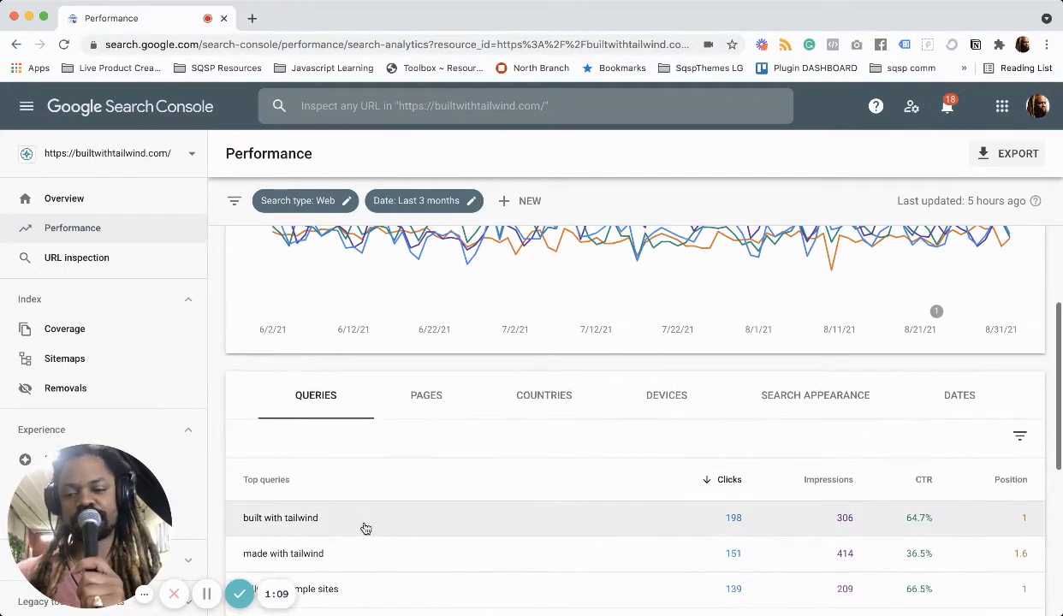
scroll(365, 489, up, 4)
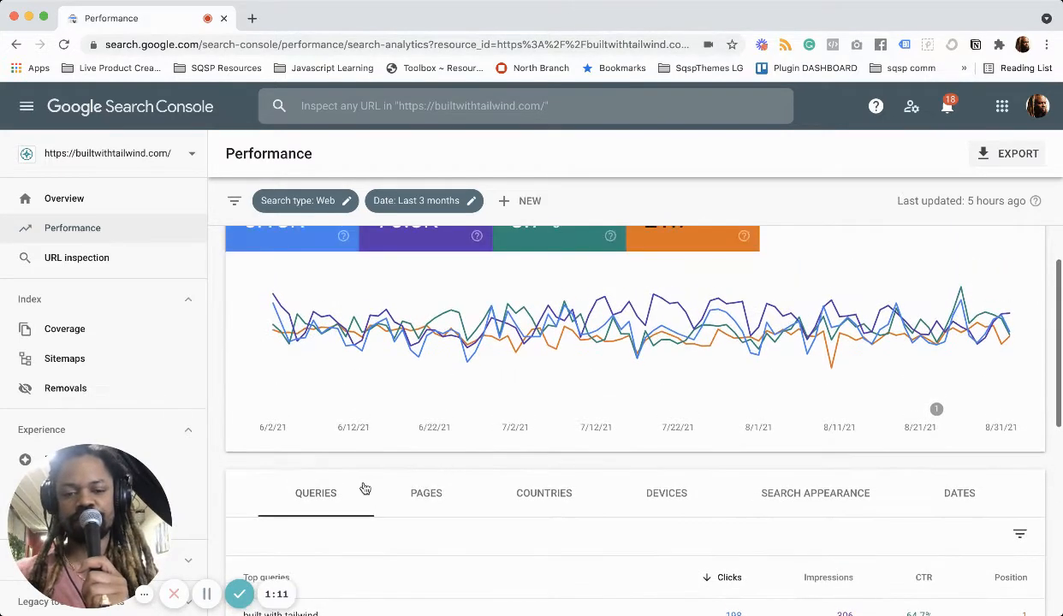
click(410, 287)
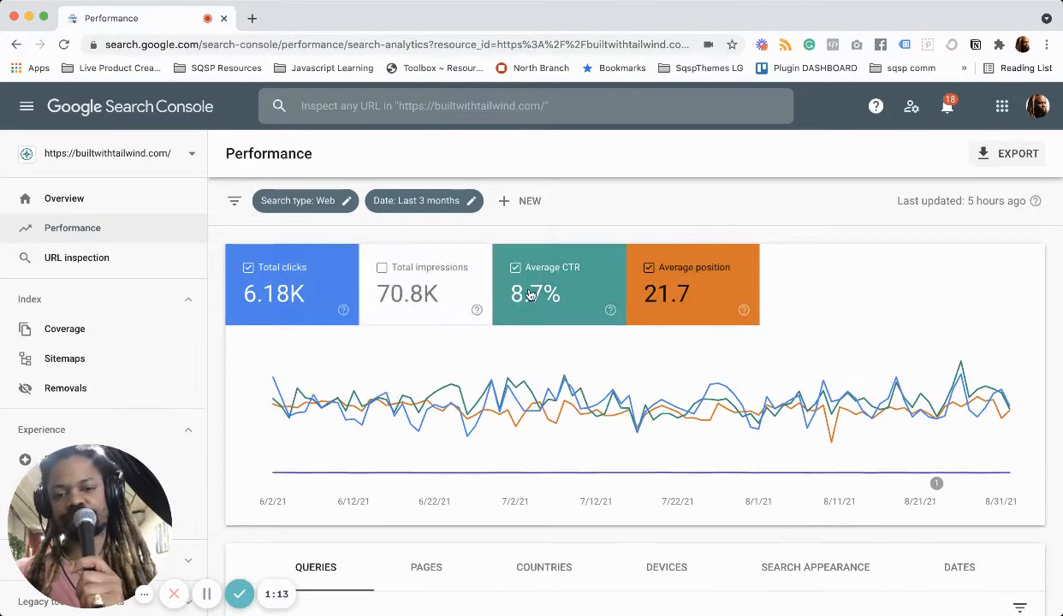
click(533, 295)
click(681, 287)
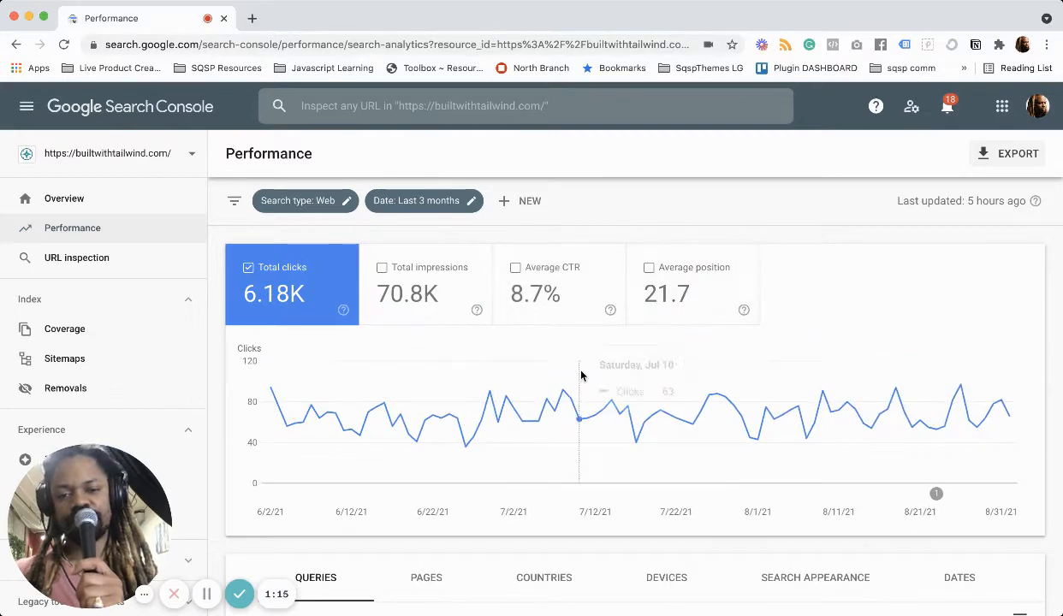
- Filter the performance report by the top query "built with tailwind" and review its clicks chart
scroll(581, 373, down, 3)
scroll(580, 375, down, 2)
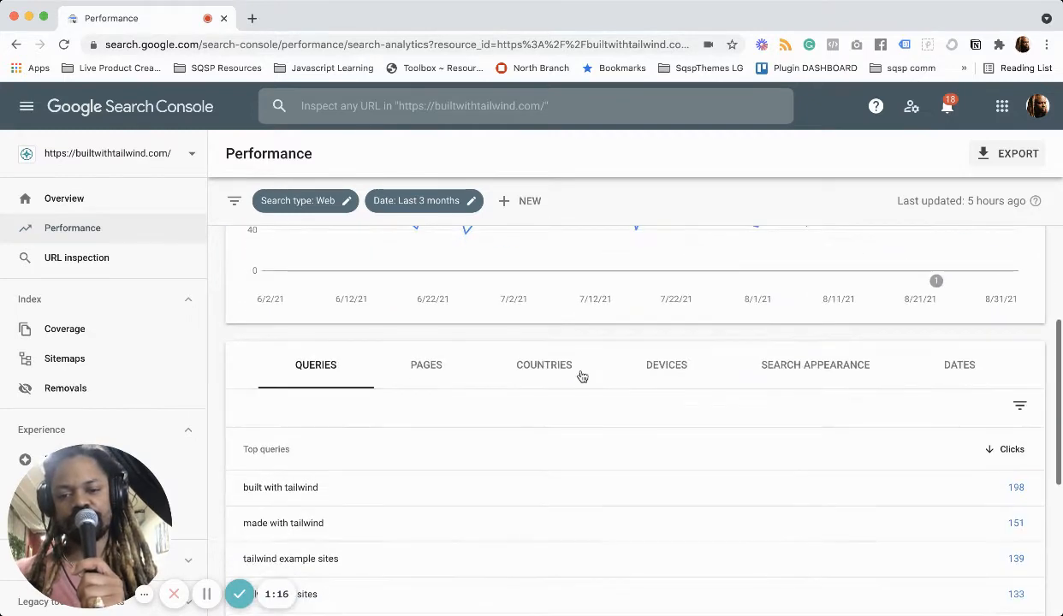
click(325, 494)
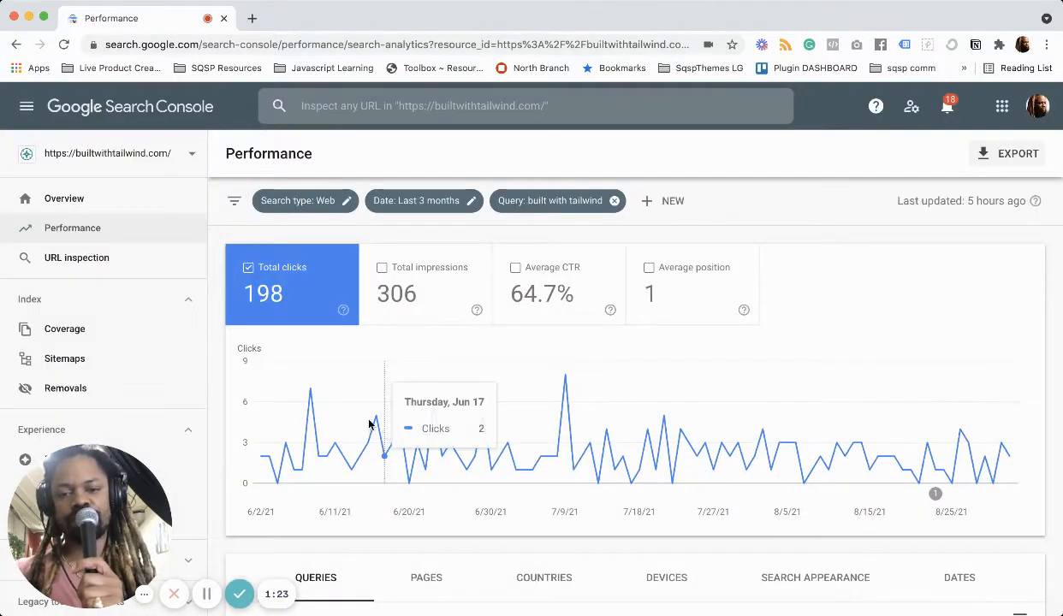
scroll(351, 411, down, 1)
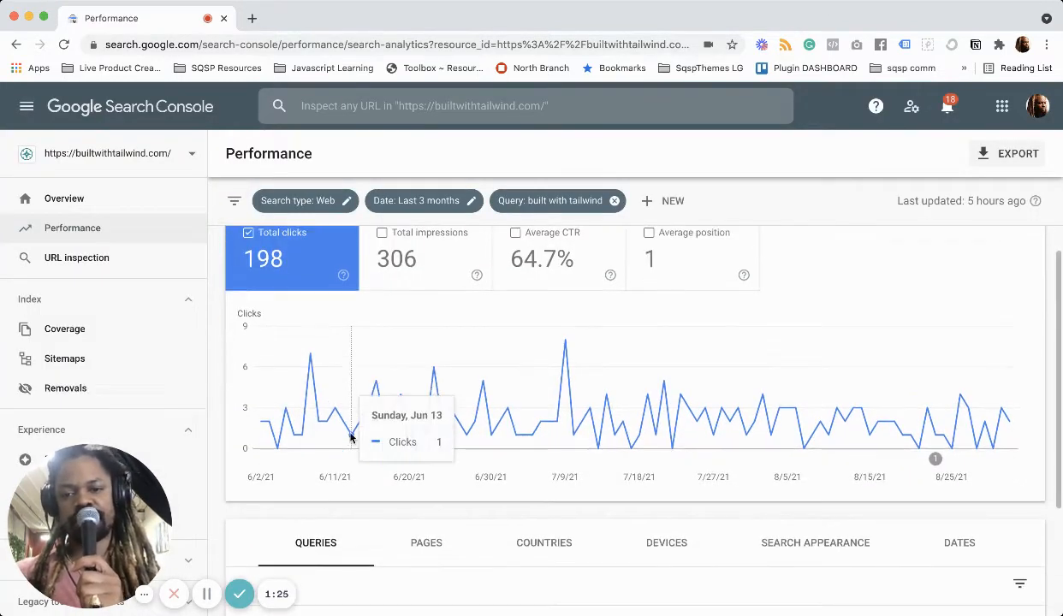
scroll(355, 470, down, 1)
scroll(302, 367, up, 1)
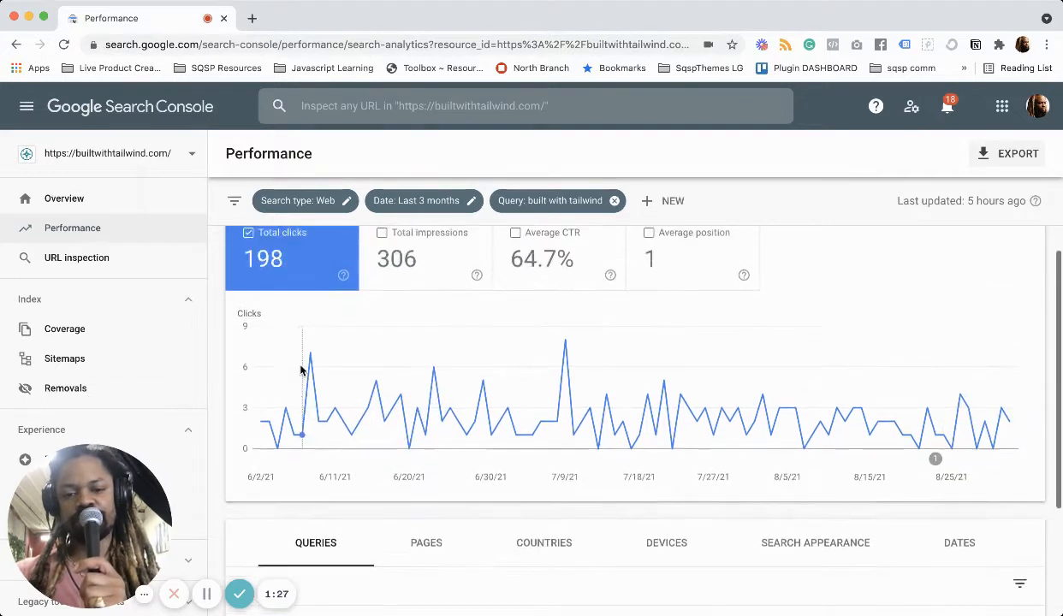
scroll(328, 321, up, 1)
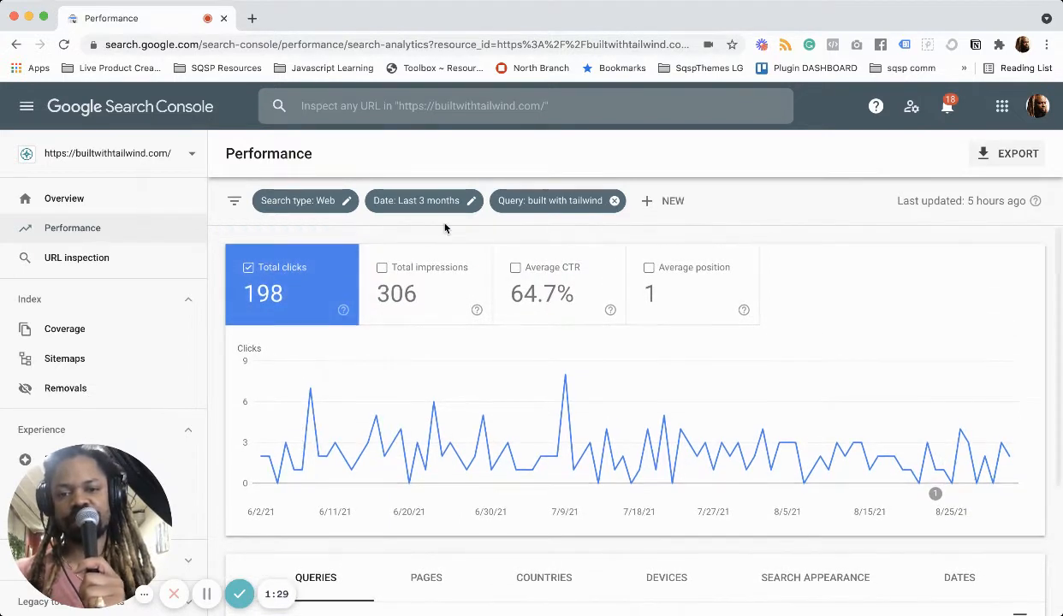
- Plot Total impressions beside Total clicks for the filtered query, briefly toggling Average CTR, and review the chart and queries table
click(414, 280)
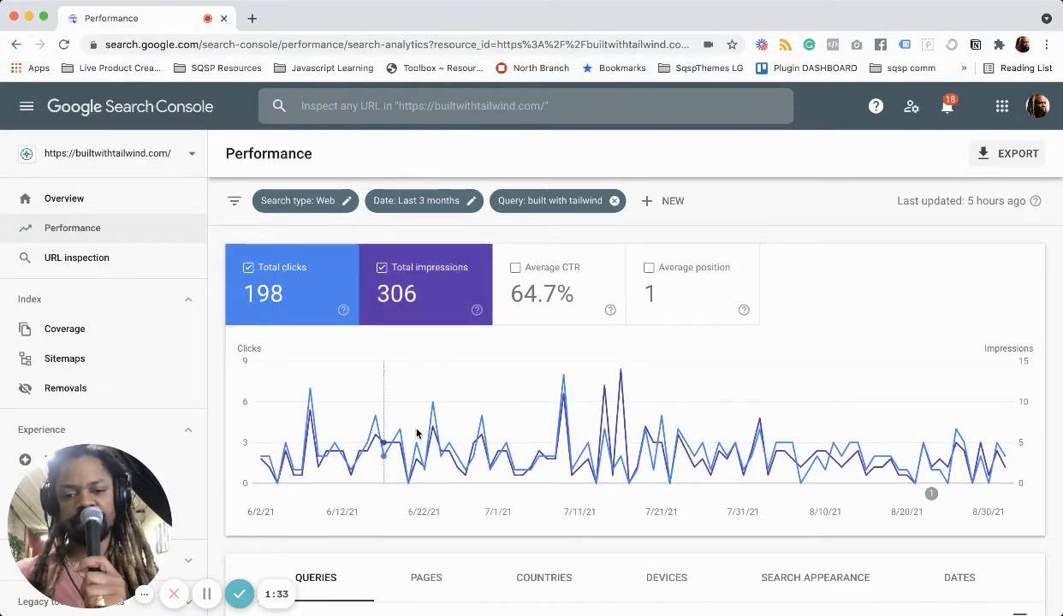
click(528, 274)
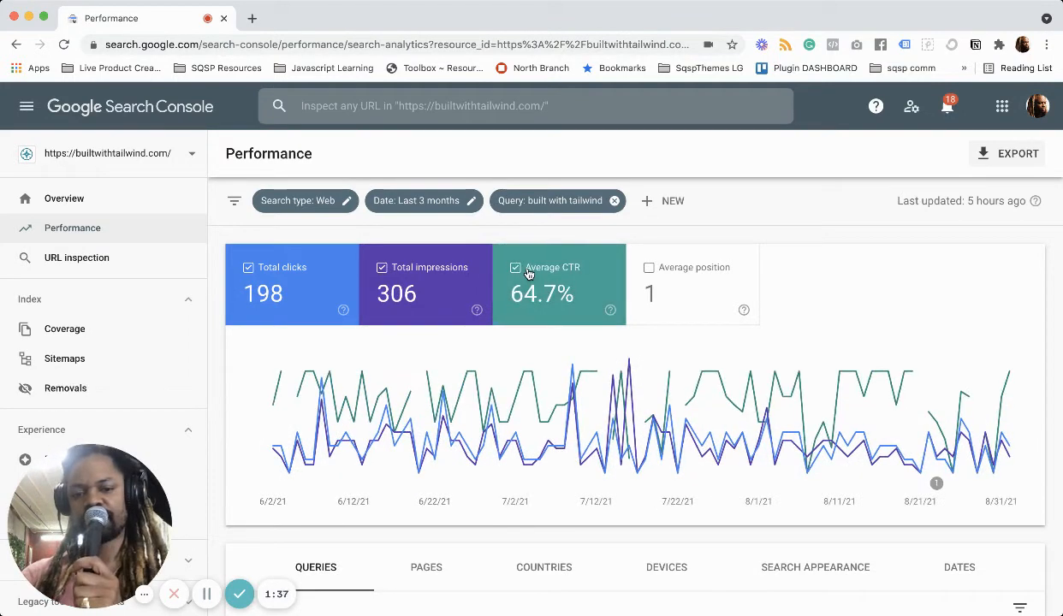
click(528, 273)
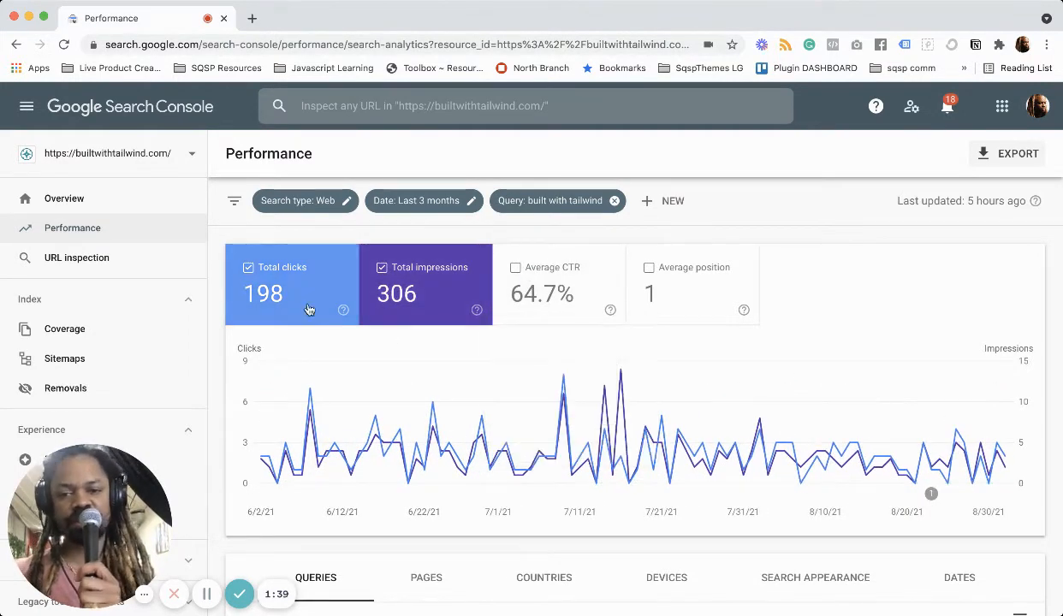
scroll(403, 471, down, 1)
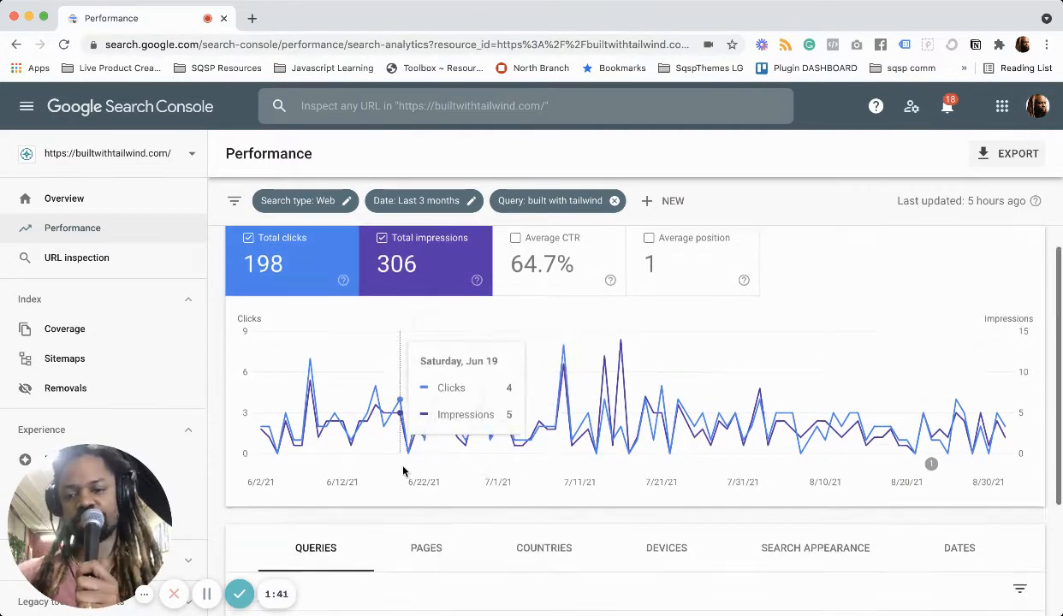
scroll(403, 471, down, 1)
scroll(427, 503, down, 1)
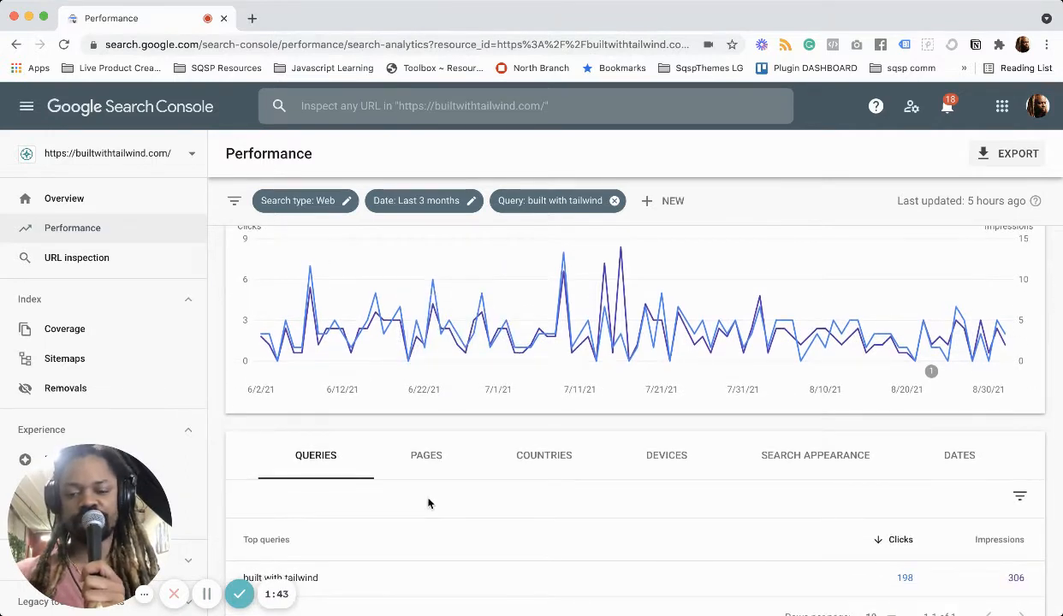
scroll(429, 503, up, 3)
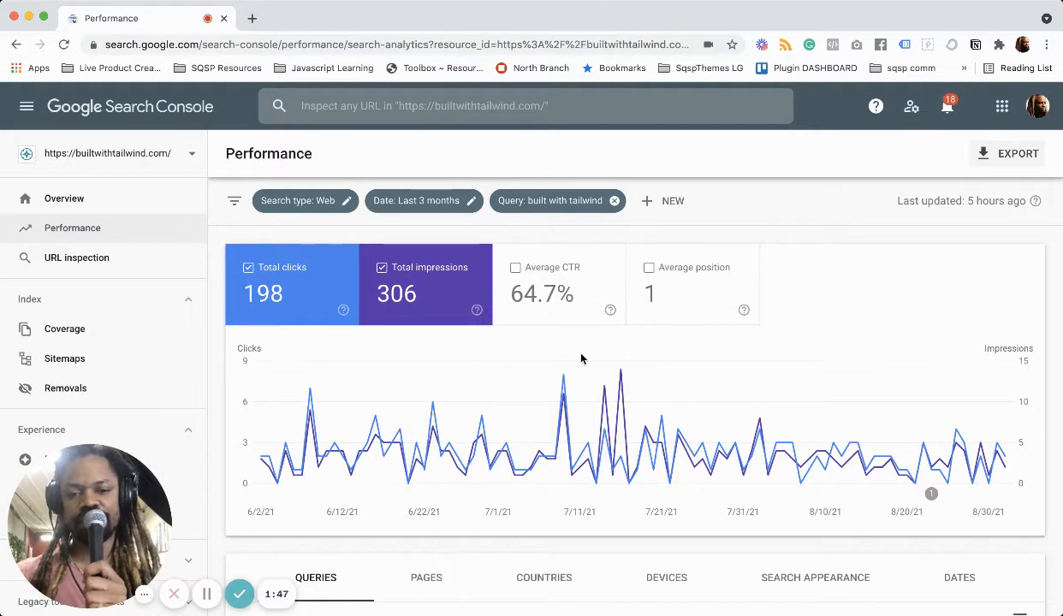
mouse_move(503, 387)
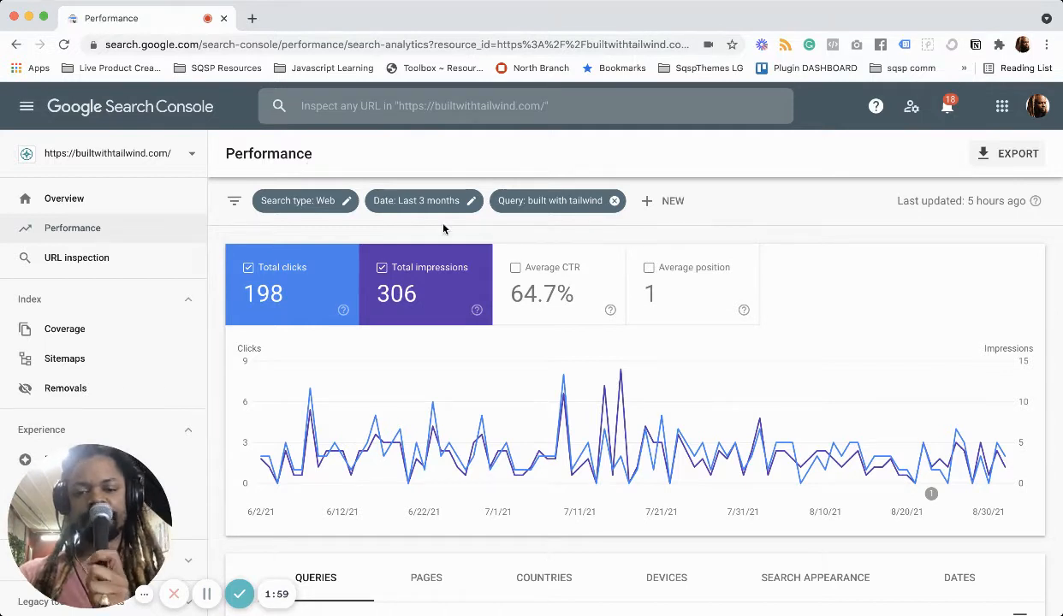
- Remove the "built with tailwind" query filter and compare Desktop vs. Mobile device performance instead
click(614, 202)
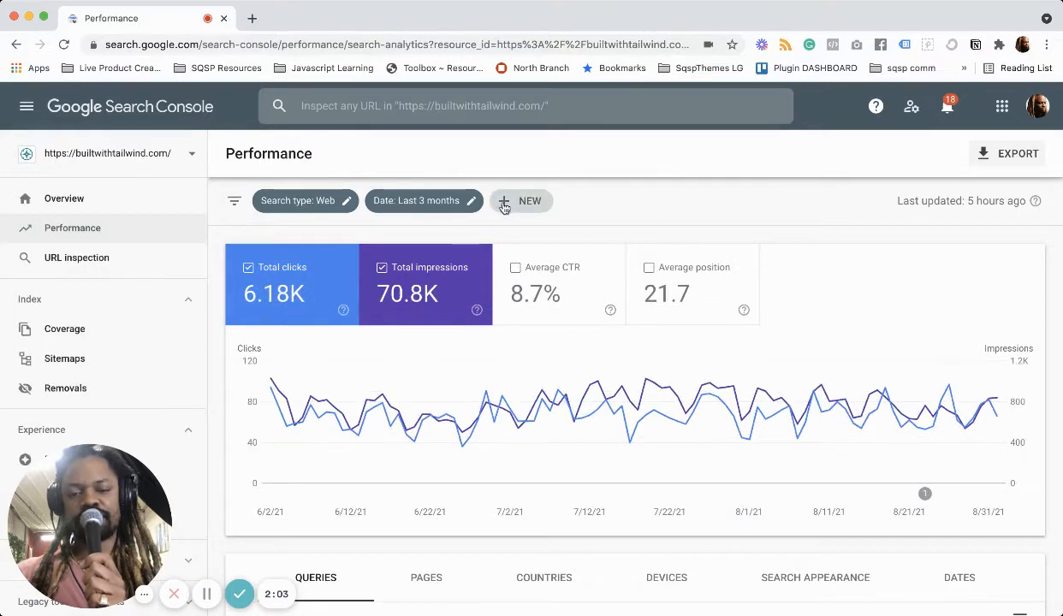
click(519, 202)
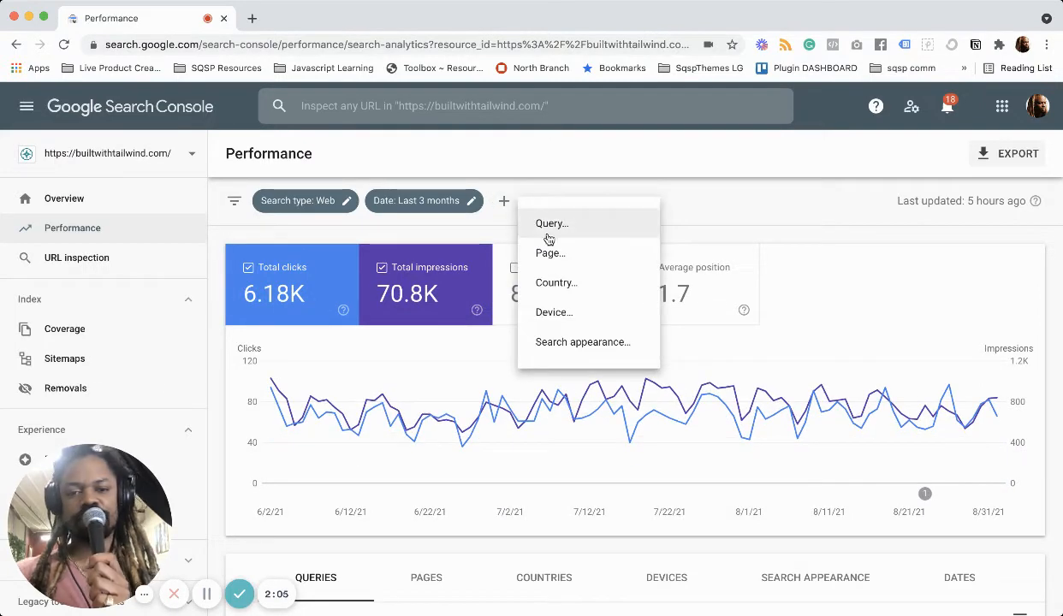
click(562, 312)
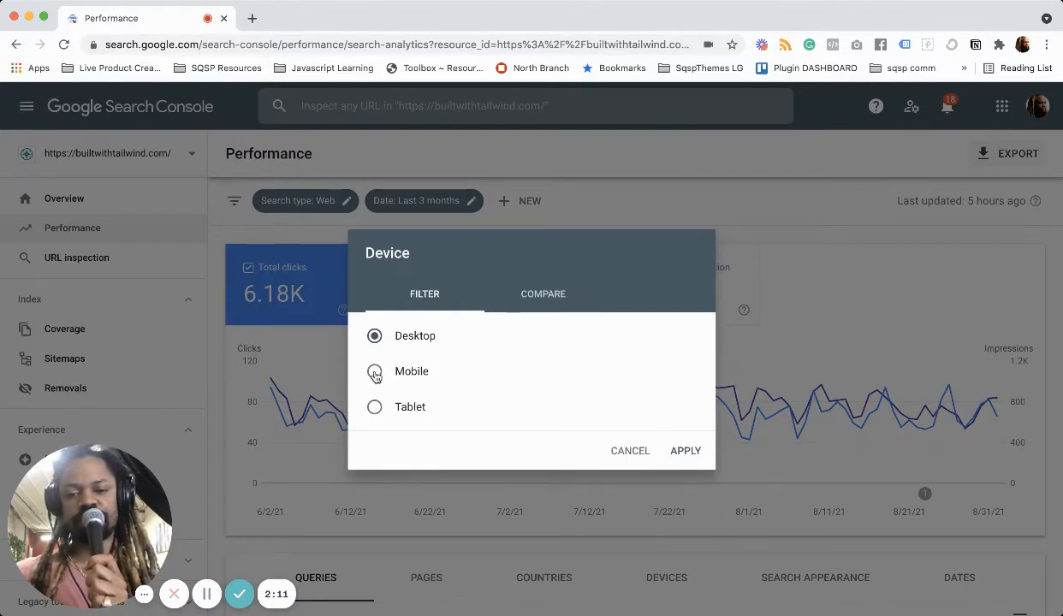
click(535, 304)
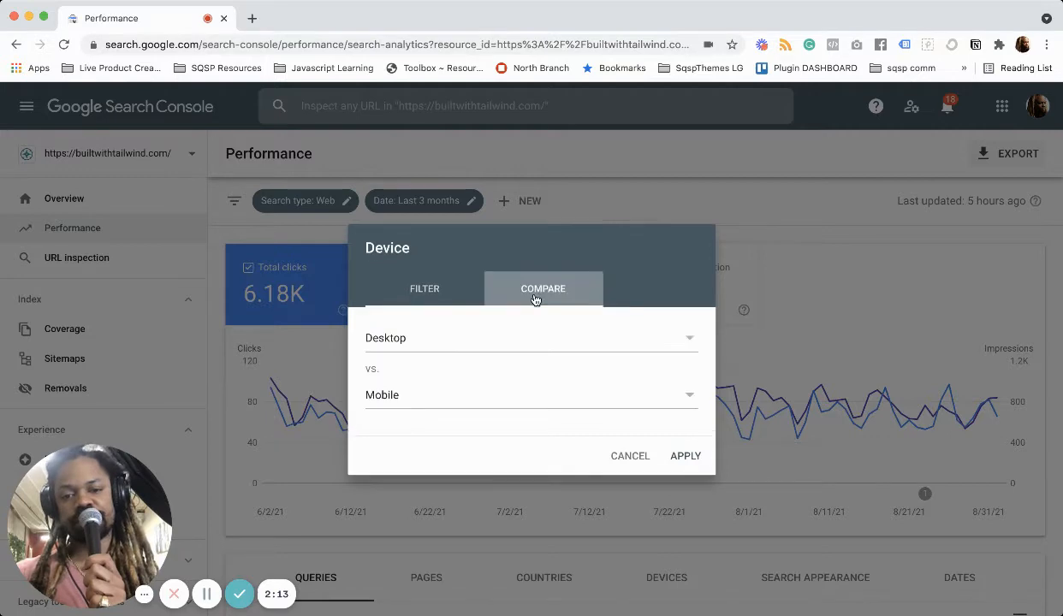
click(686, 456)
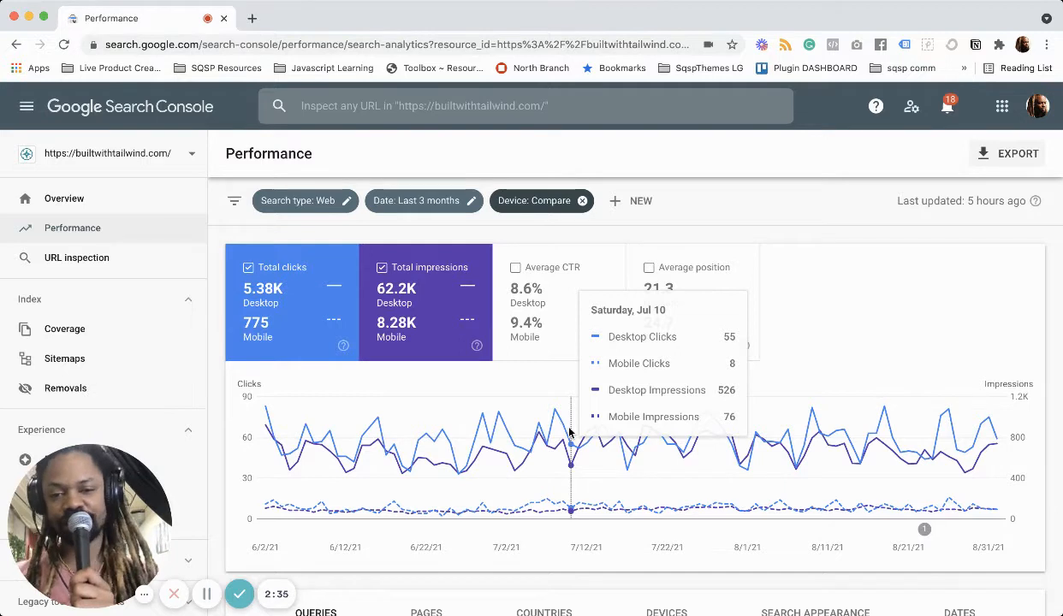
- Remove the device comparison, check the available filter types, and look over the unfiltered top queries
click(581, 202)
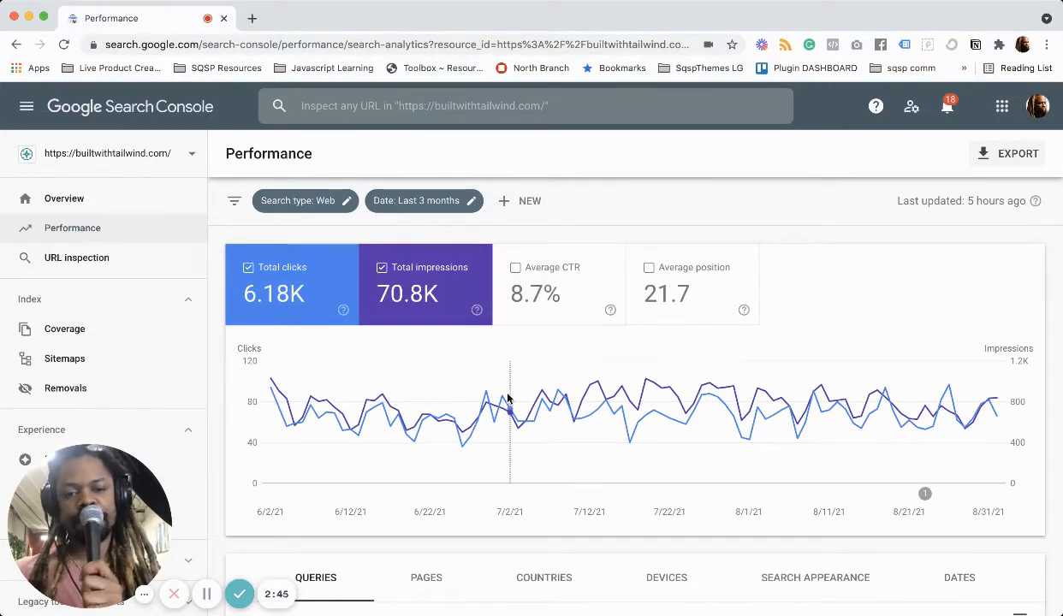
scroll(497, 426, down, 1)
scroll(492, 419, down, 1)
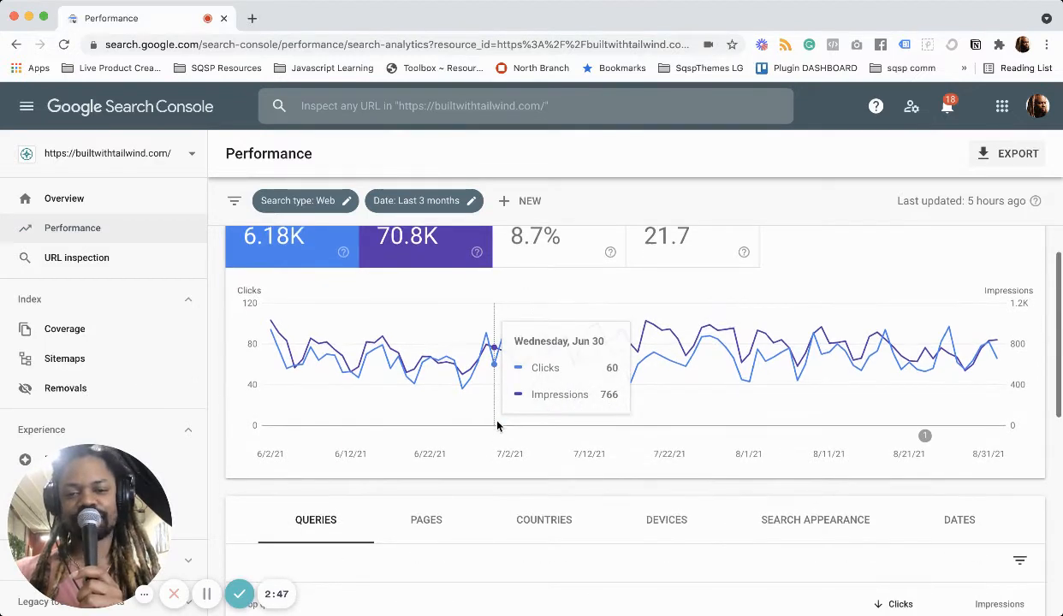
click(516, 205)
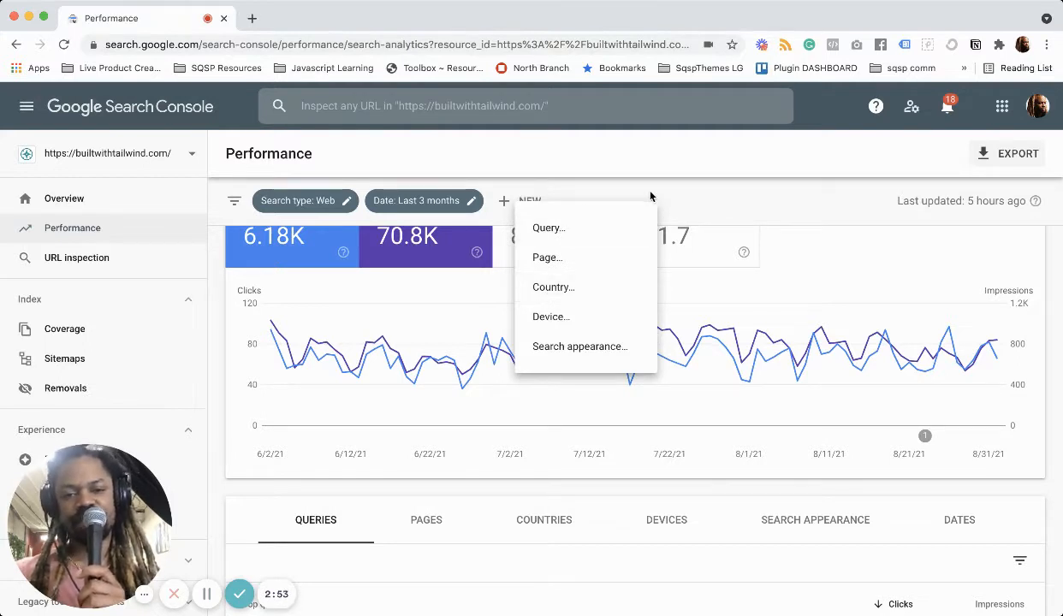
click(529, 205)
scroll(506, 445, down, 1)
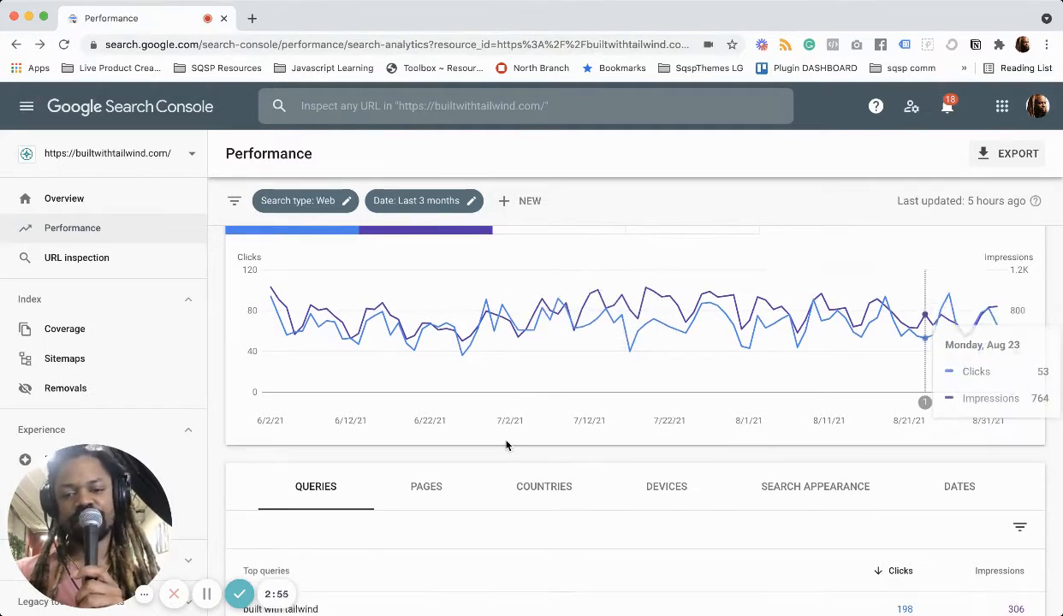
scroll(506, 445, down, 5)
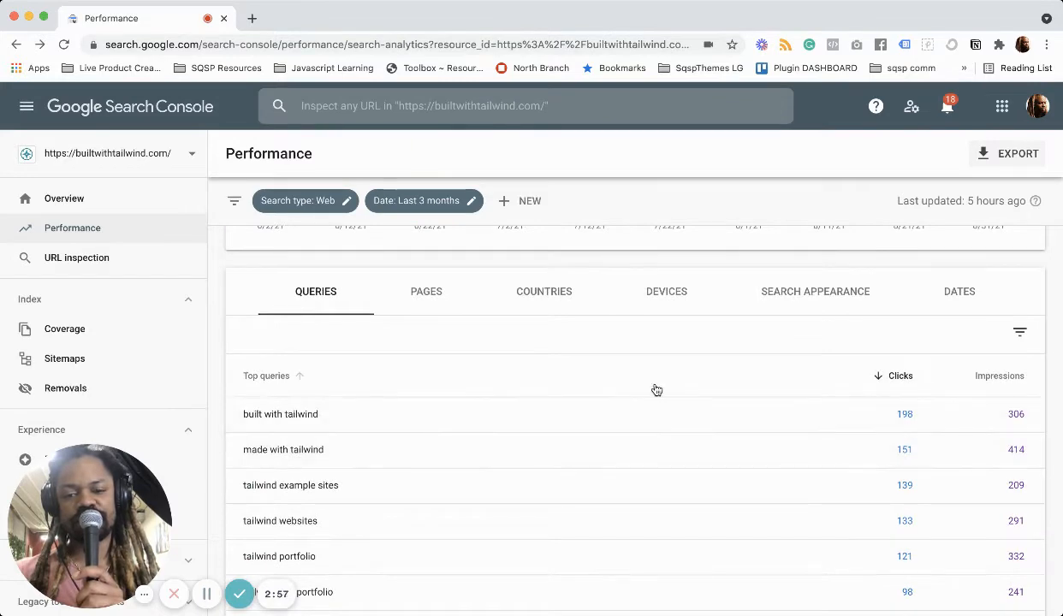
scroll(621, 339, up, 6)
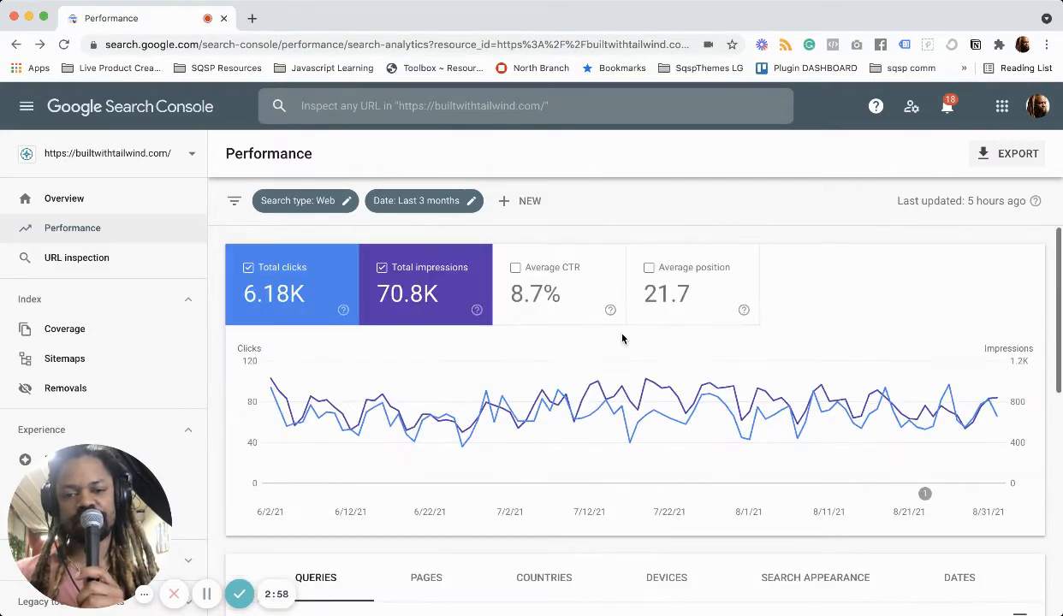
- Add Average CTR to the report and sort the top queries by CTR from highest to lowest
click(541, 286)
scroll(579, 411, down, 7)
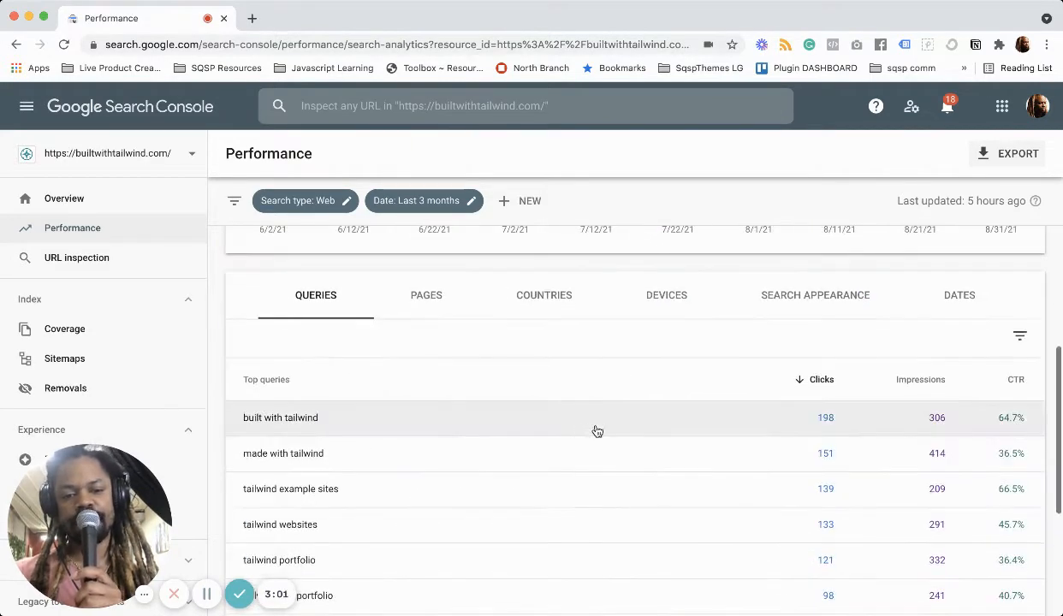
click(982, 370)
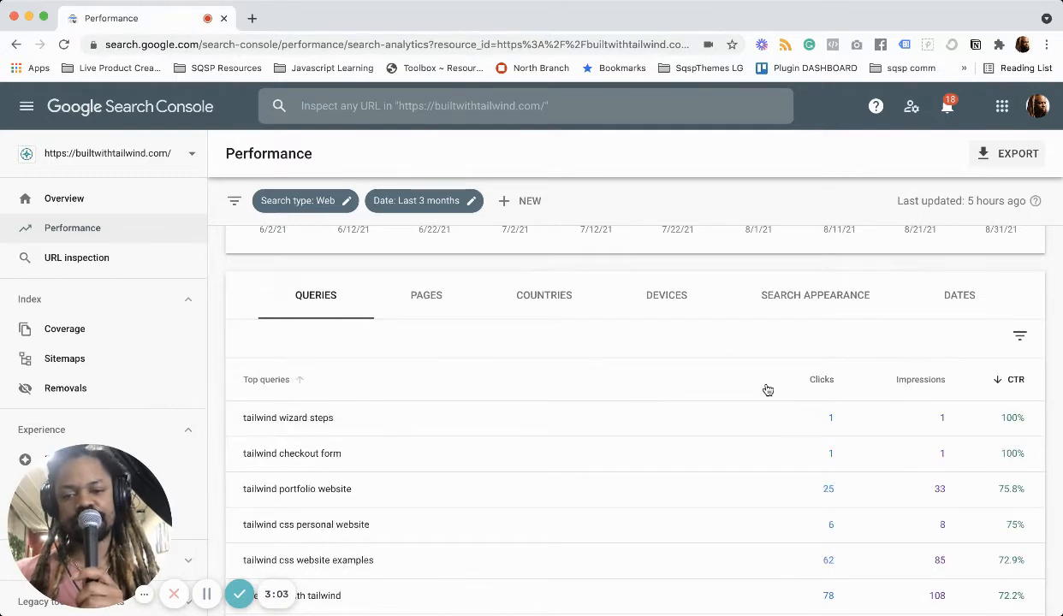
- Reverse the CTR sort to list the lowest-CTR queries first and review the first ten rows
scroll(688, 396, up, 4)
scroll(688, 397, down, 3)
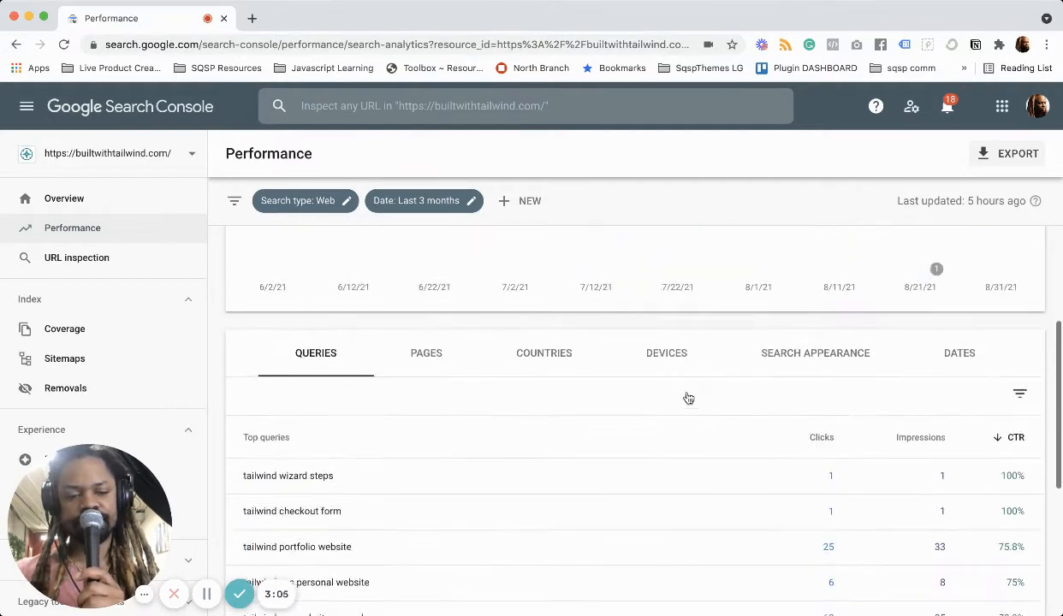
click(1016, 439)
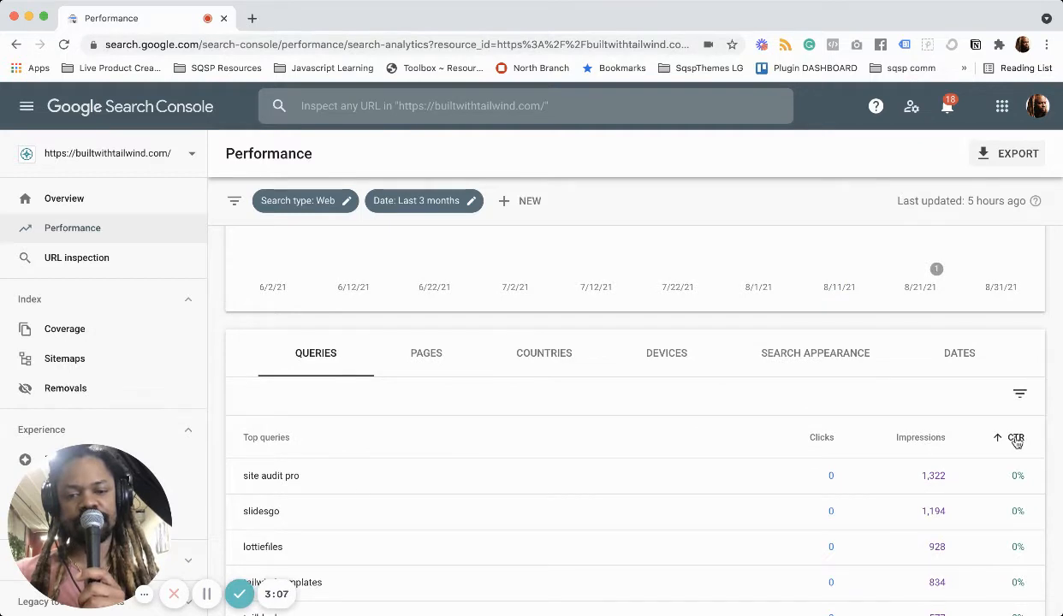
scroll(639, 511, down, 4)
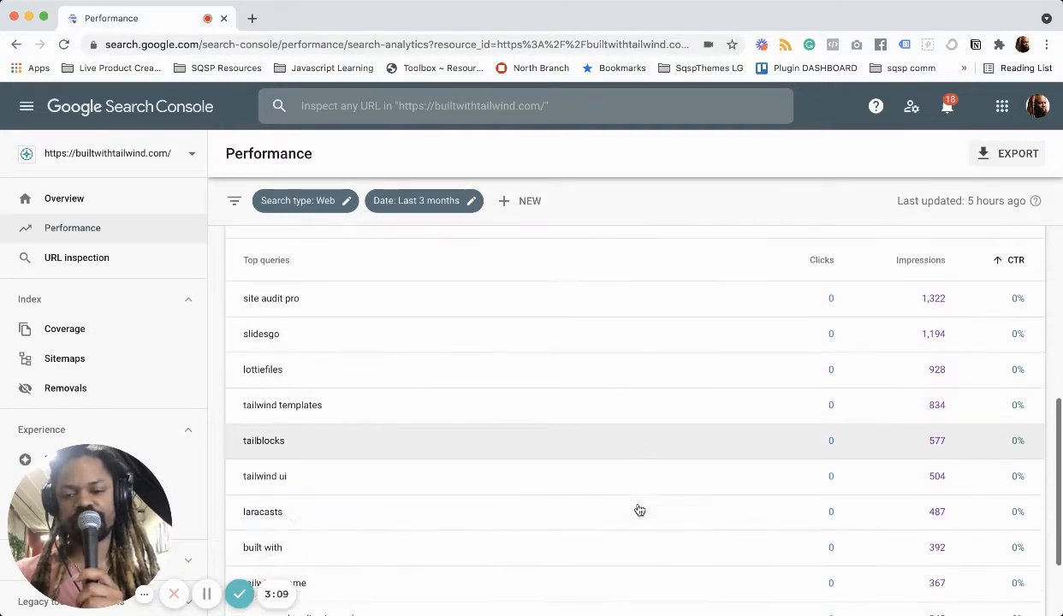
scroll(638, 509, down, 3)
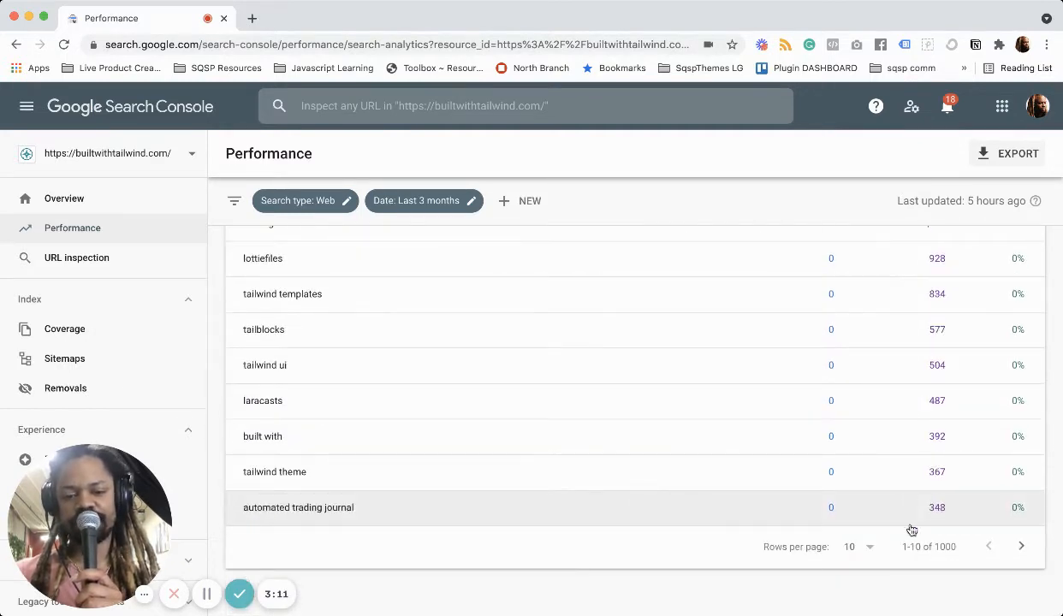
- Show 100 rows per page and review the longer list of lowest-CTR queries
click(852, 544)
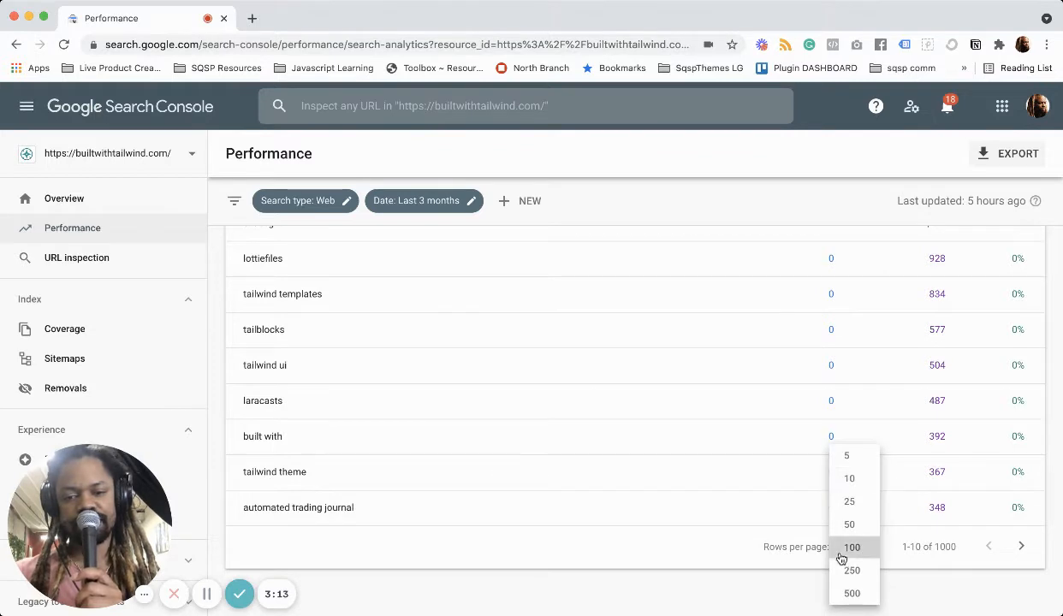
click(842, 554)
scroll(529, 427, down, 5)
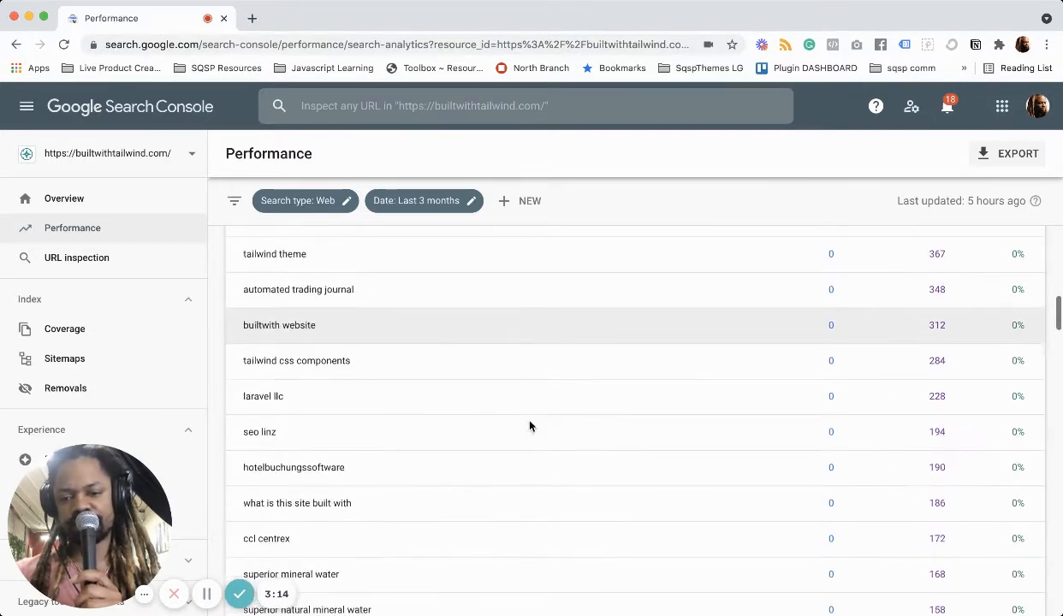
scroll(477, 434, down, 1)
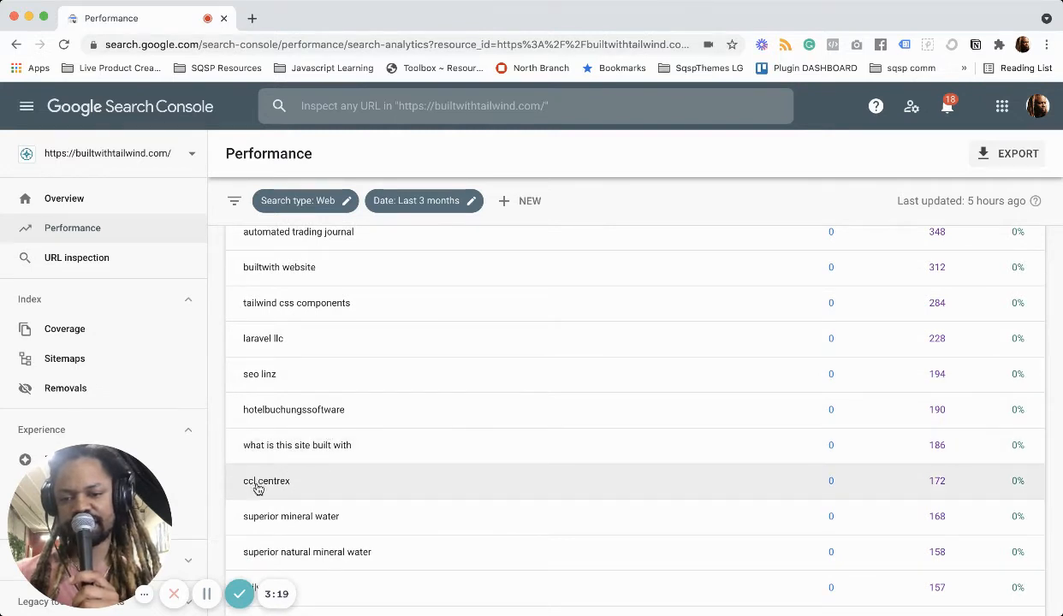
scroll(301, 482, down, 2)
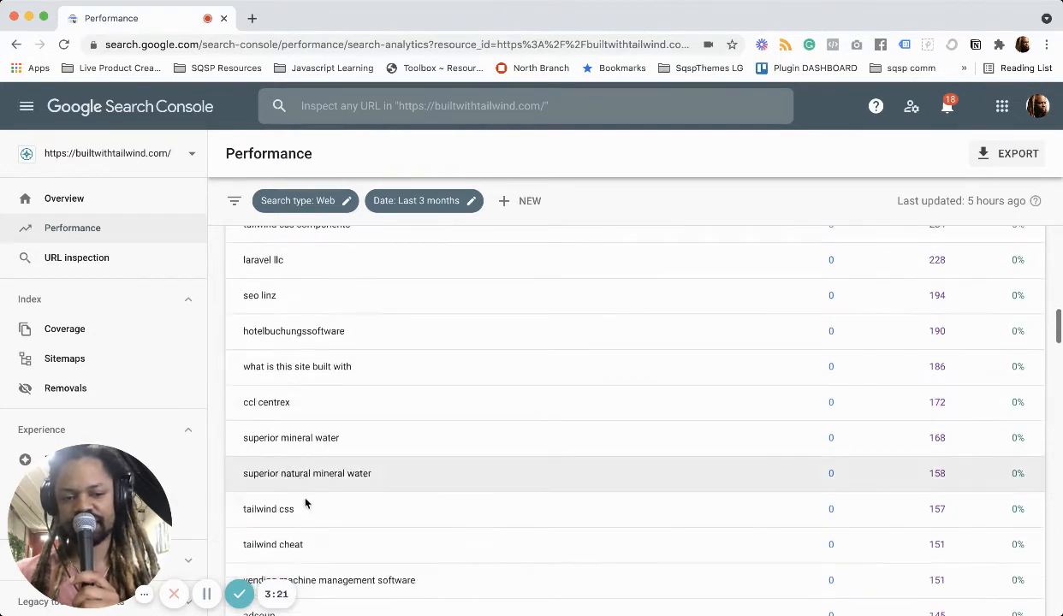
scroll(309, 509, down, 5)
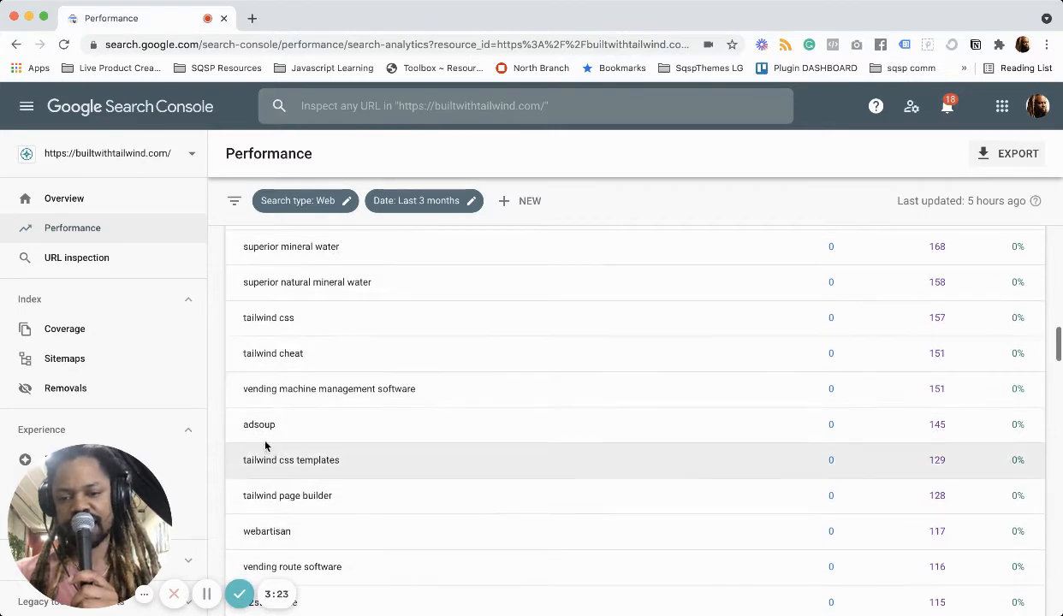
scroll(295, 564, down, 3)
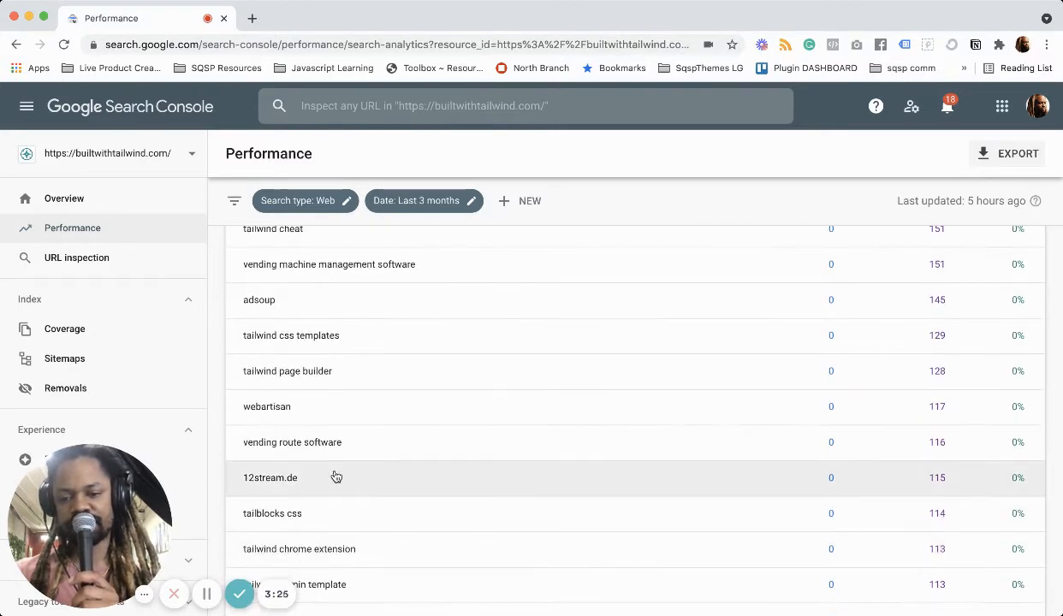
scroll(338, 475, down, 7)
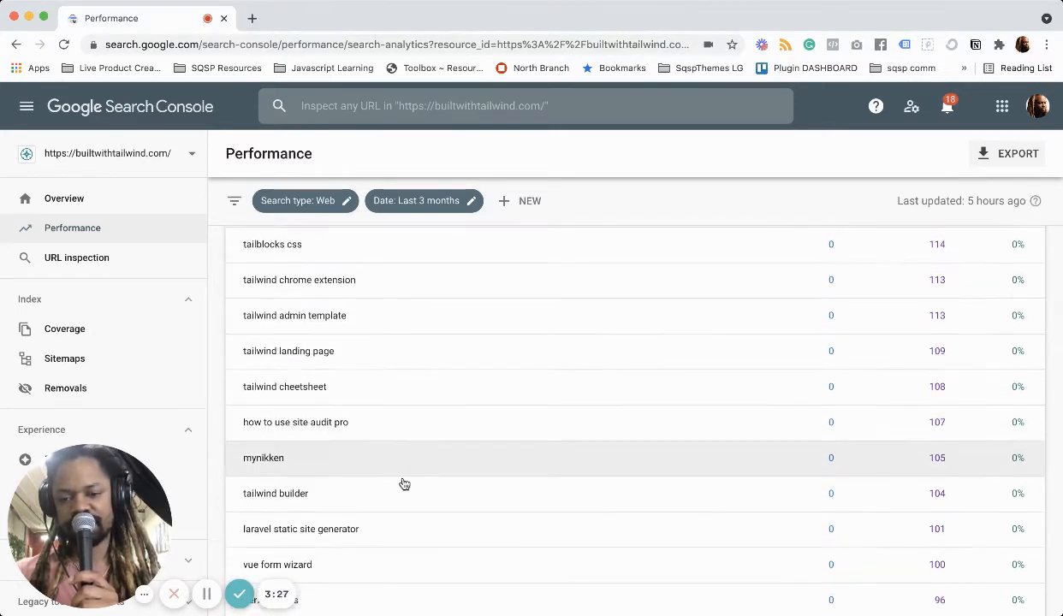
scroll(405, 485, down, 5)
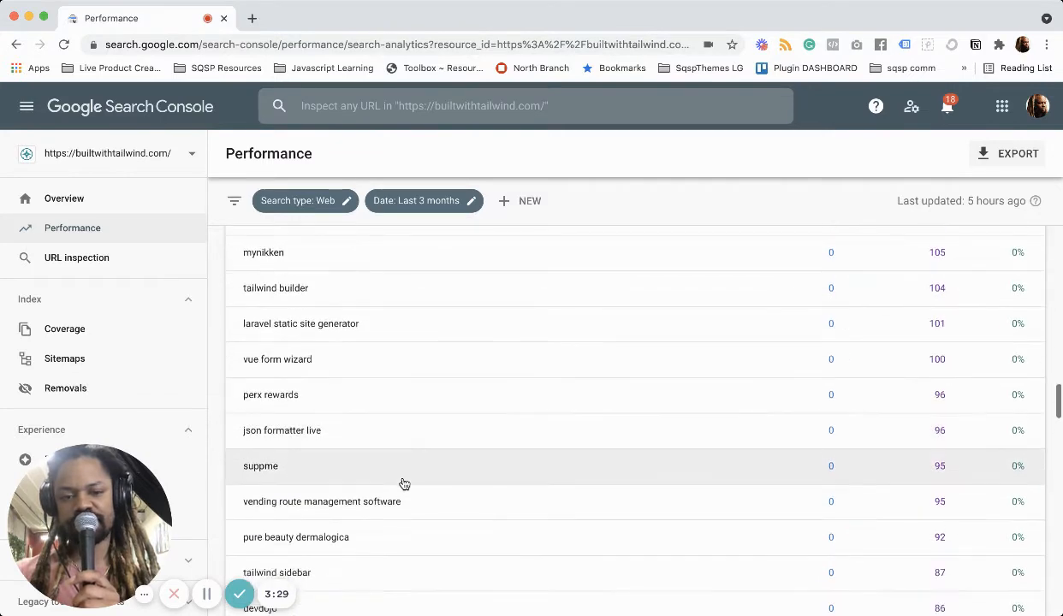
- Sort the top queries by clicks from highest to lowest and skim down the list
scroll(404, 484, up, 10)
scroll(405, 485, down, 5)
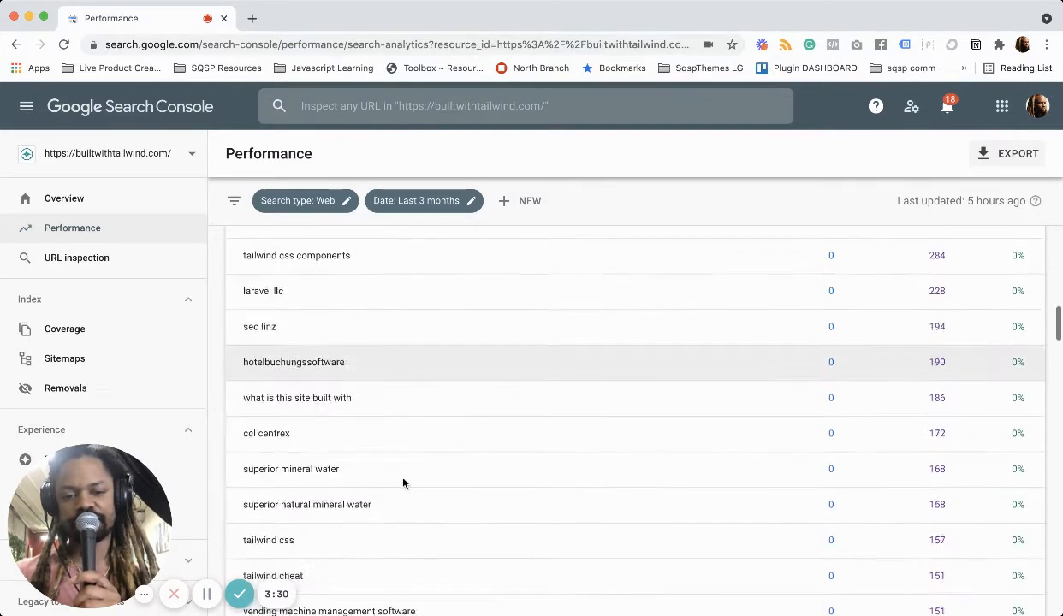
scroll(404, 483, up, 7)
scroll(577, 402, up, 4)
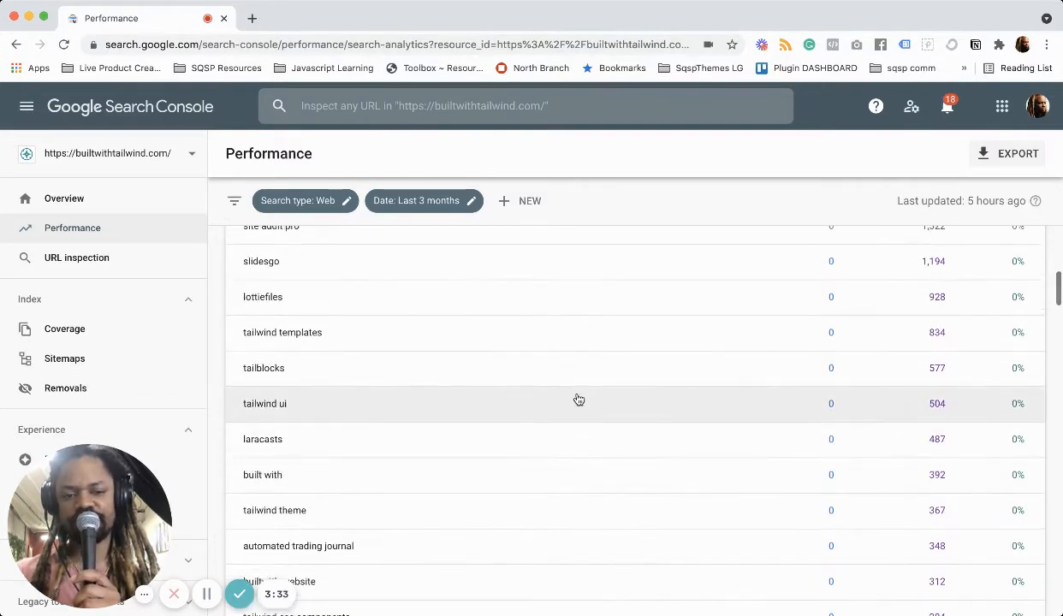
click(813, 485)
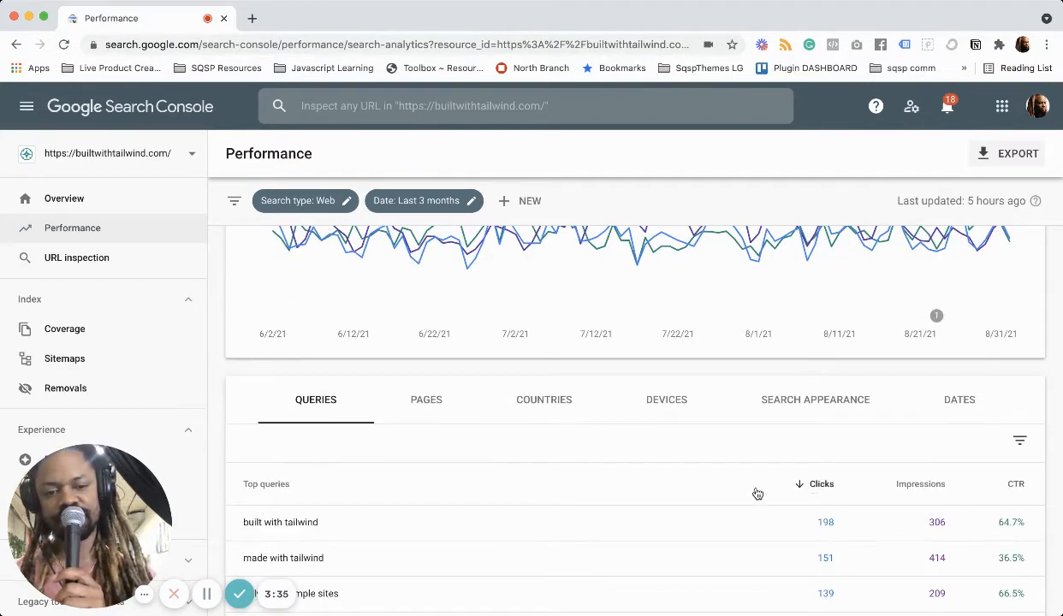
scroll(641, 517, down, 5)
scroll(643, 520, down, 10)
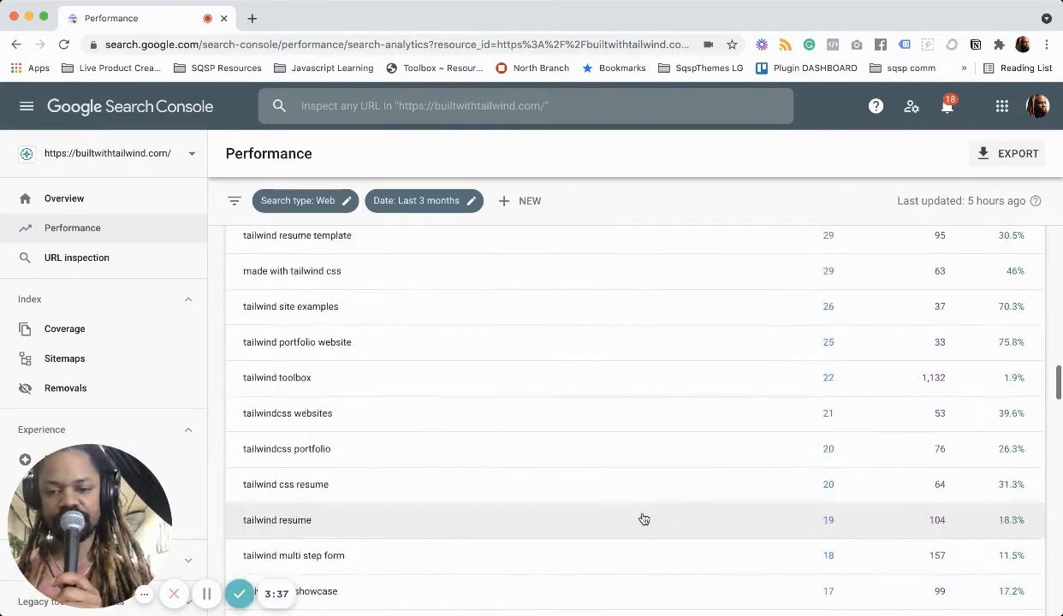
- Filter the report to queries containing "tailwind" and look over the matching top queries
scroll(644, 519, up, 9)
scroll(644, 519, up, 10)
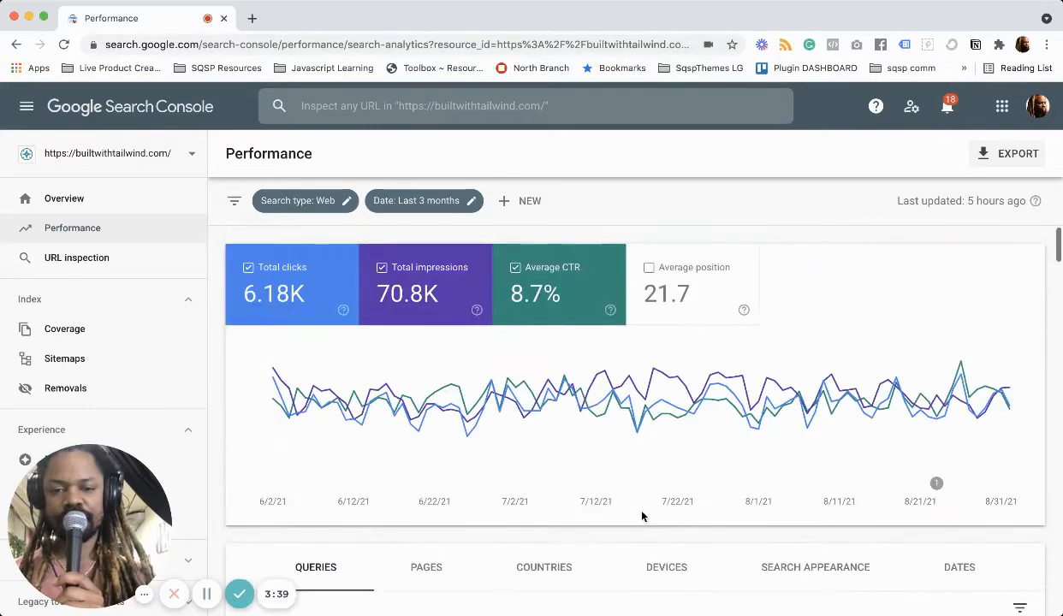
click(522, 202)
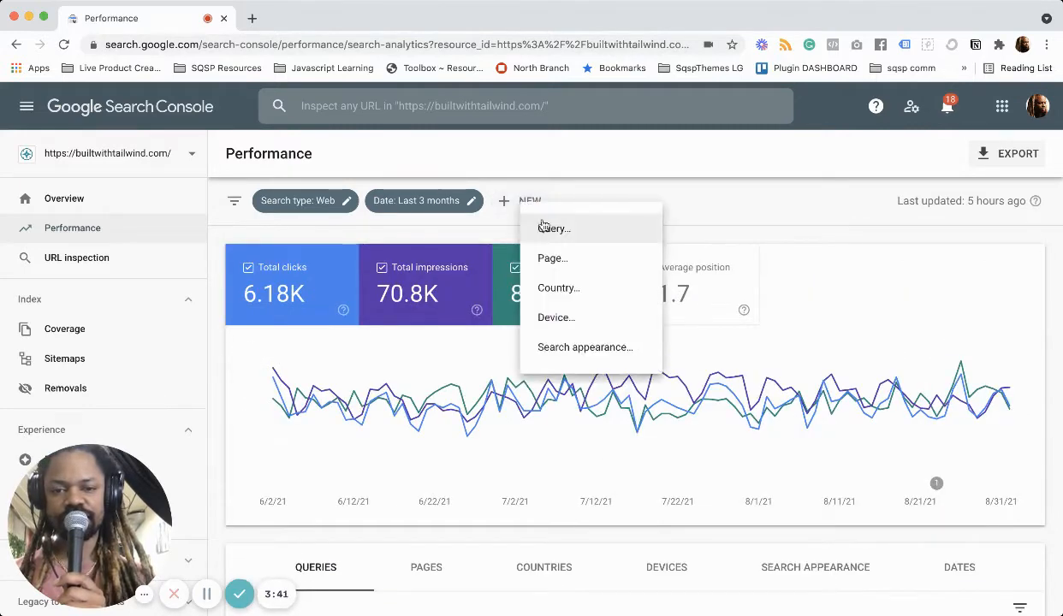
click(546, 228)
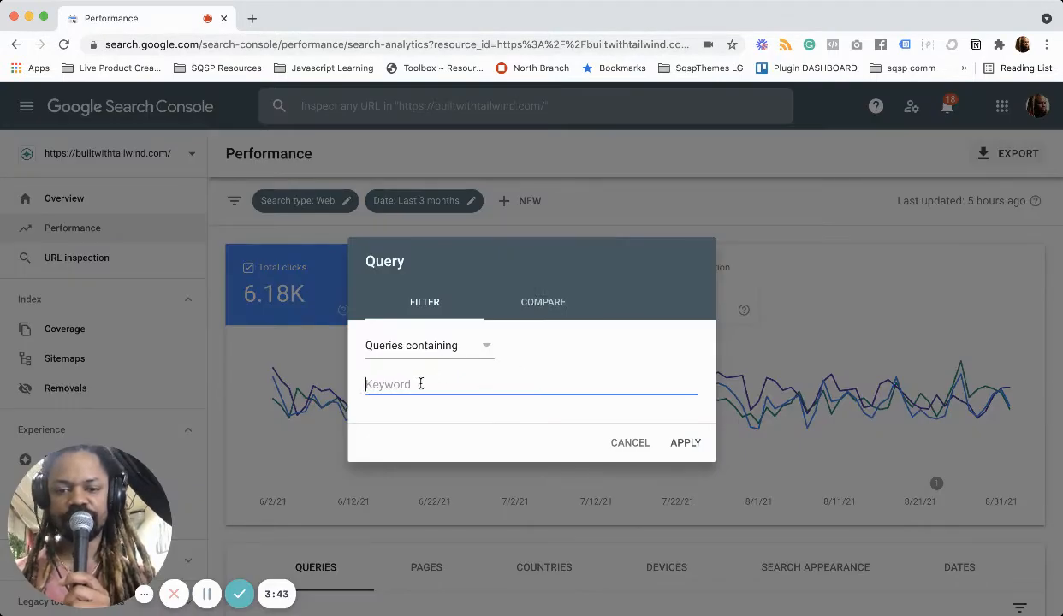
text(tailwind)
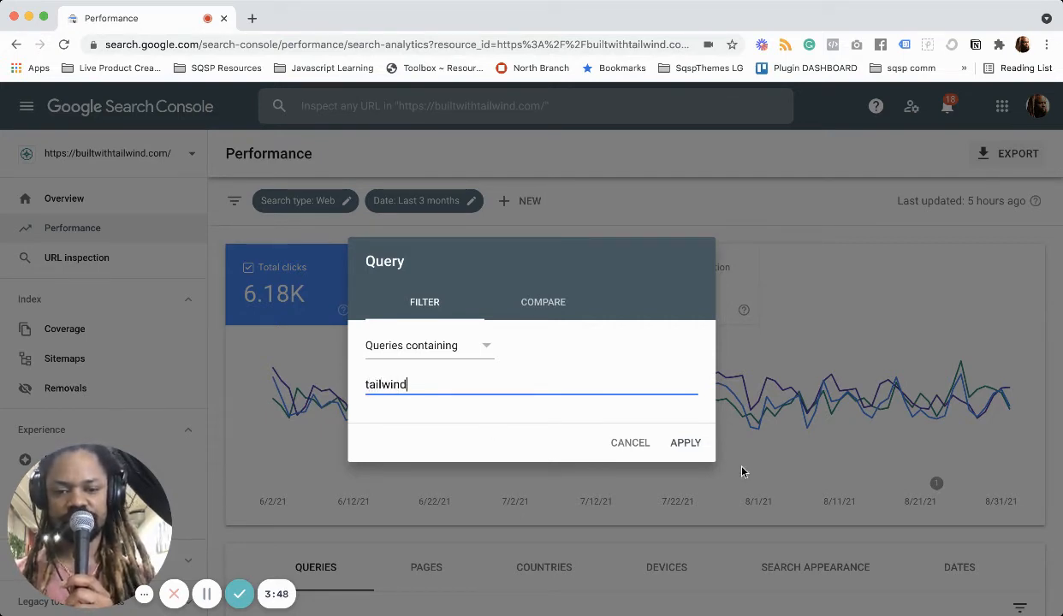
click(686, 443)
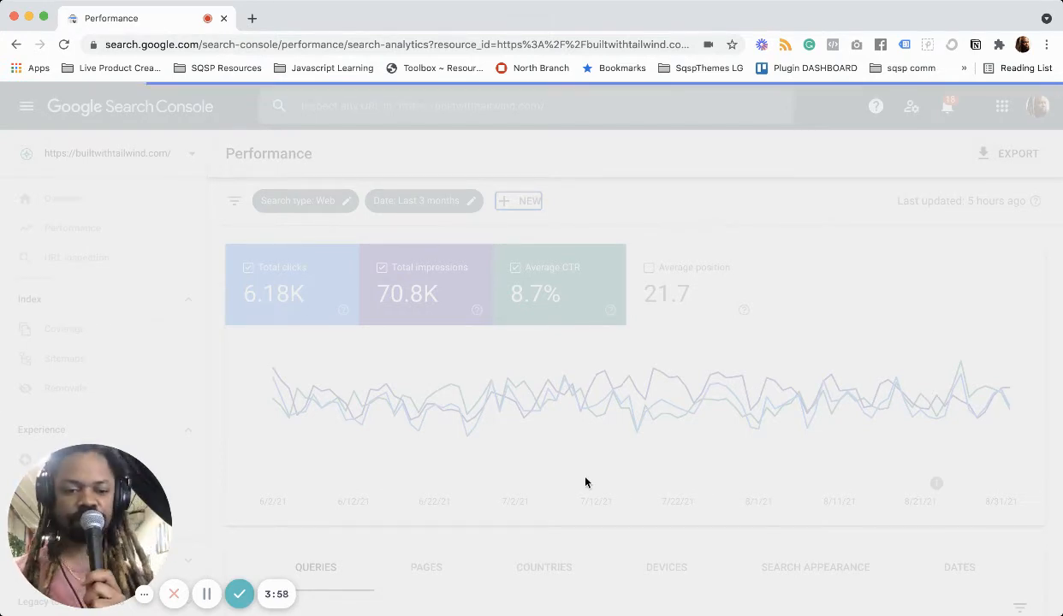
scroll(638, 449, down, 5)
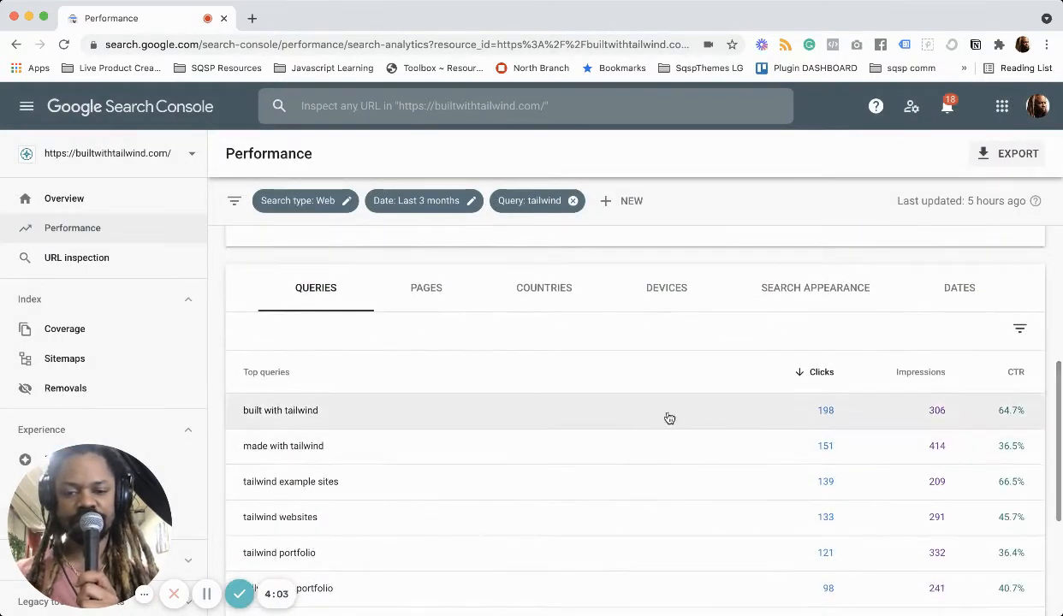
scroll(668, 423, down, 2)
scroll(677, 438, up, 2)
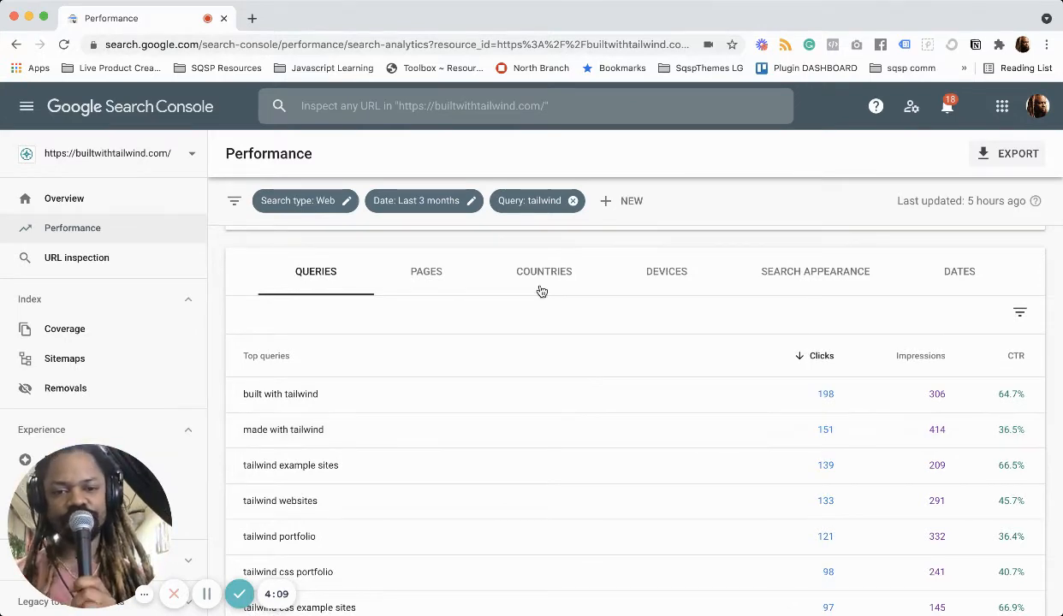
- Add Average position to the report and sort the queries by position, starting with the best-ranked ones
scroll(541, 289, up, 5)
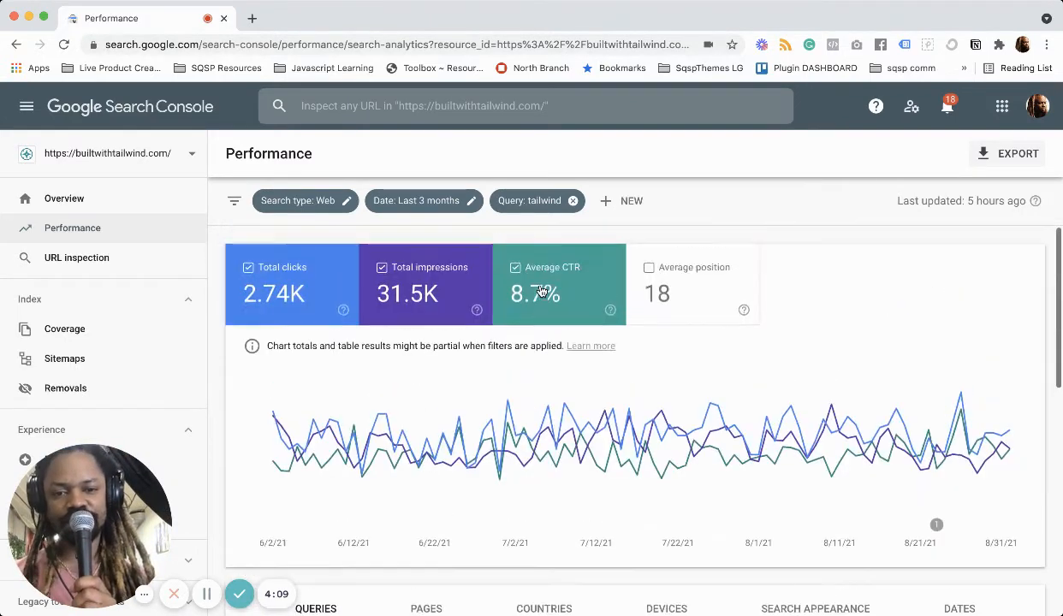
click(651, 270)
scroll(814, 402, down, 3)
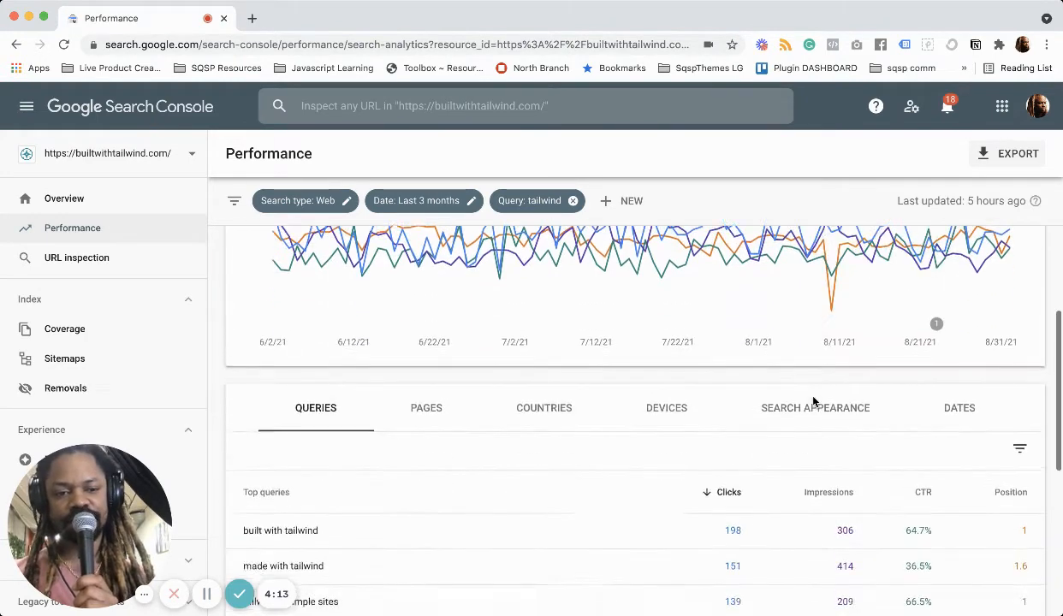
scroll(814, 401, down, 2)
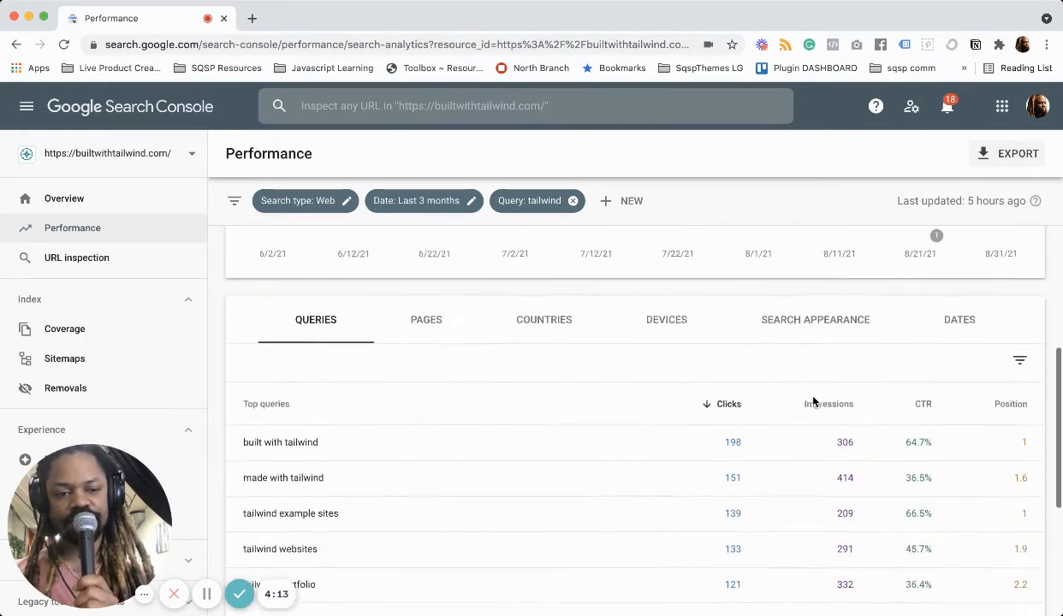
click(1010, 403)
click(1017, 403)
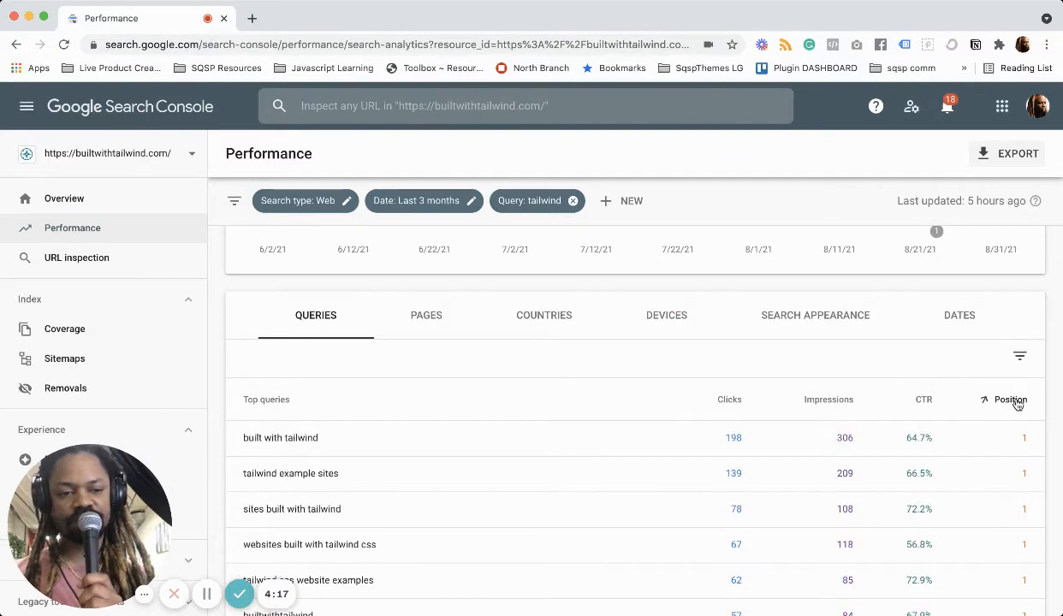
- Show 100 rows per page and review the clicks, impressions and CTR of queries ranking around positions 5 to 7
scroll(858, 399, down, 5)
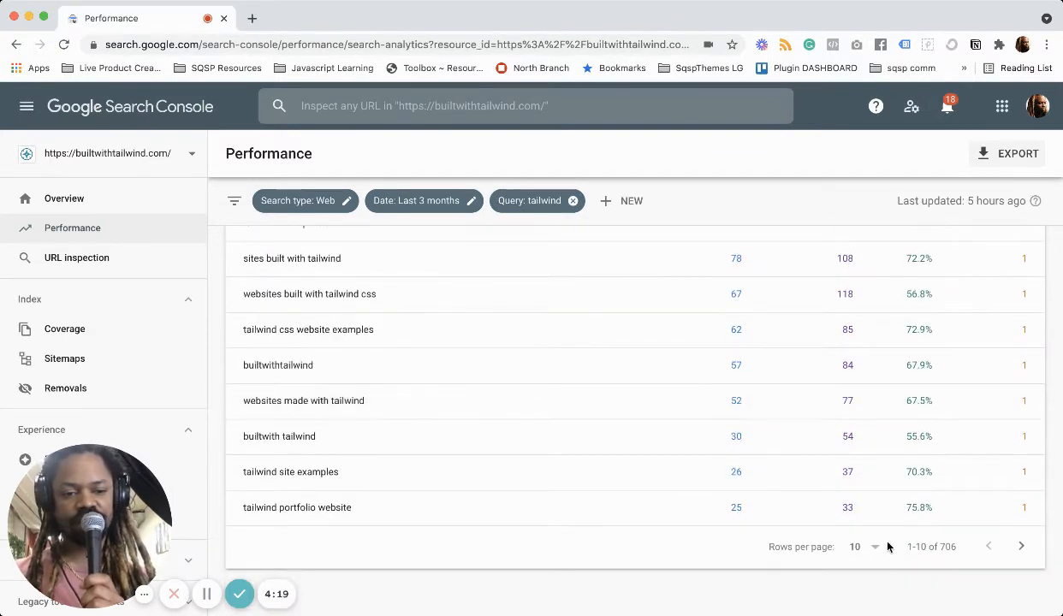
click(874, 553)
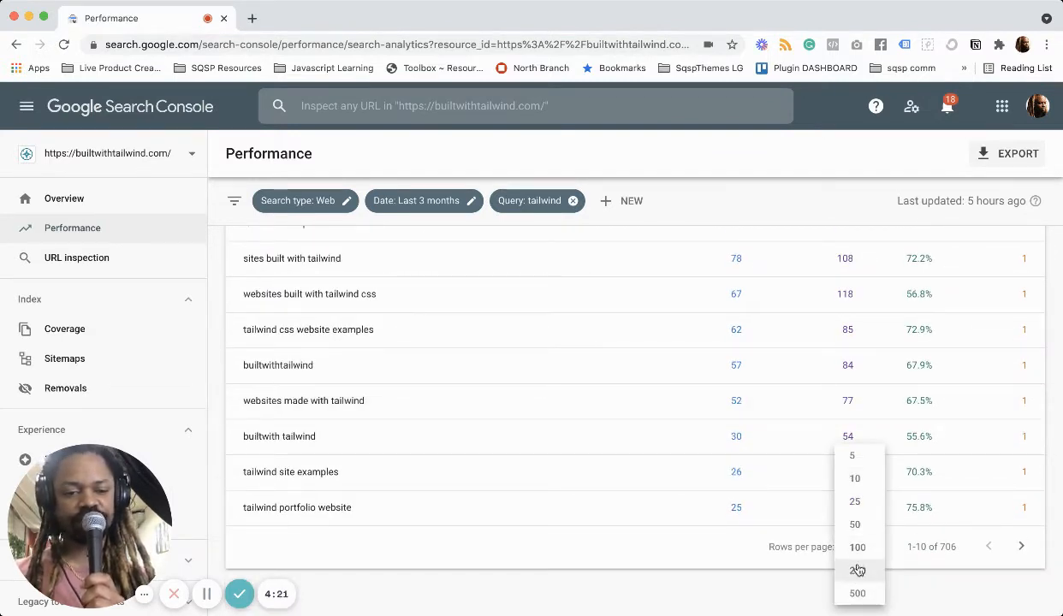
click(857, 551)
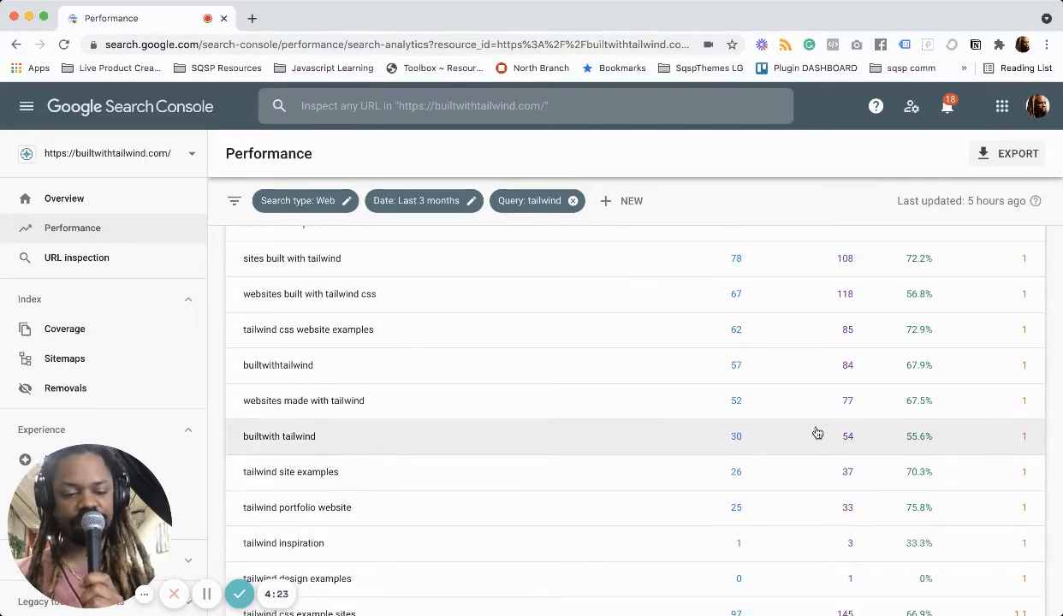
scroll(816, 433, down, 5)
scroll(816, 433, down, 15)
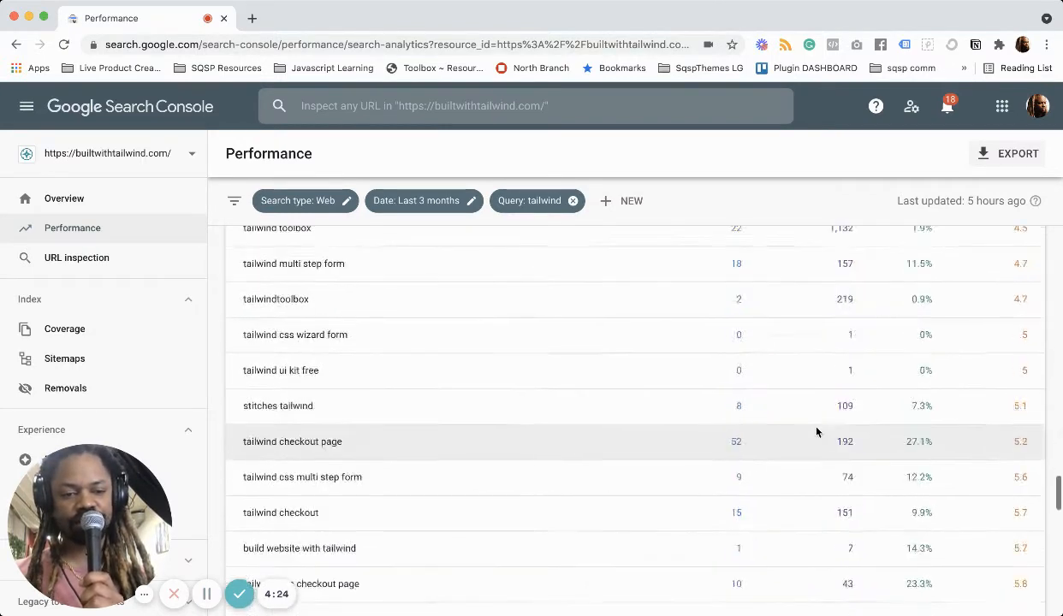
scroll(818, 433, up, 1)
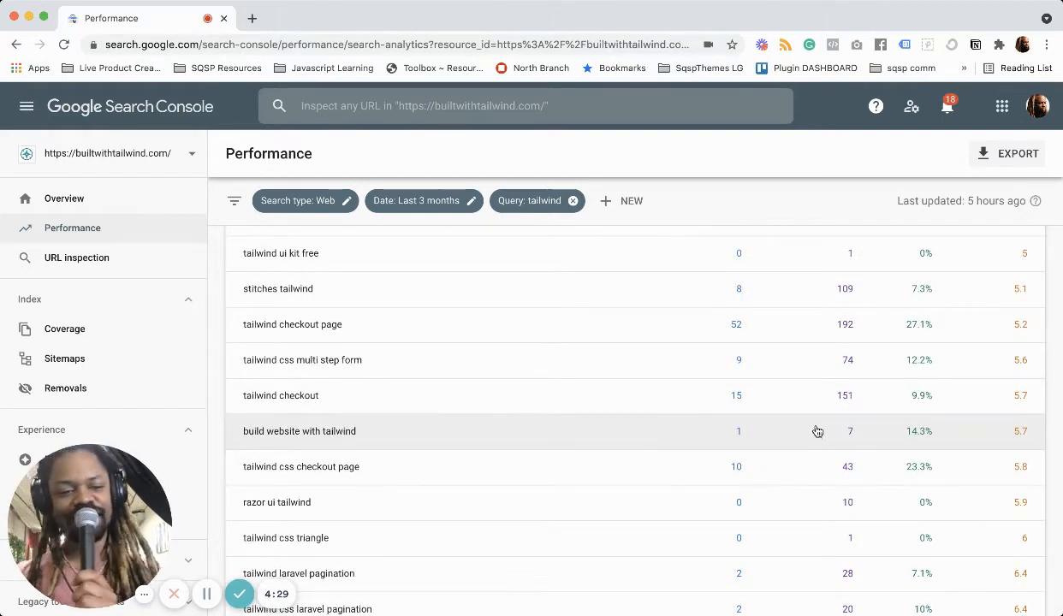
scroll(790, 502, down, 1)
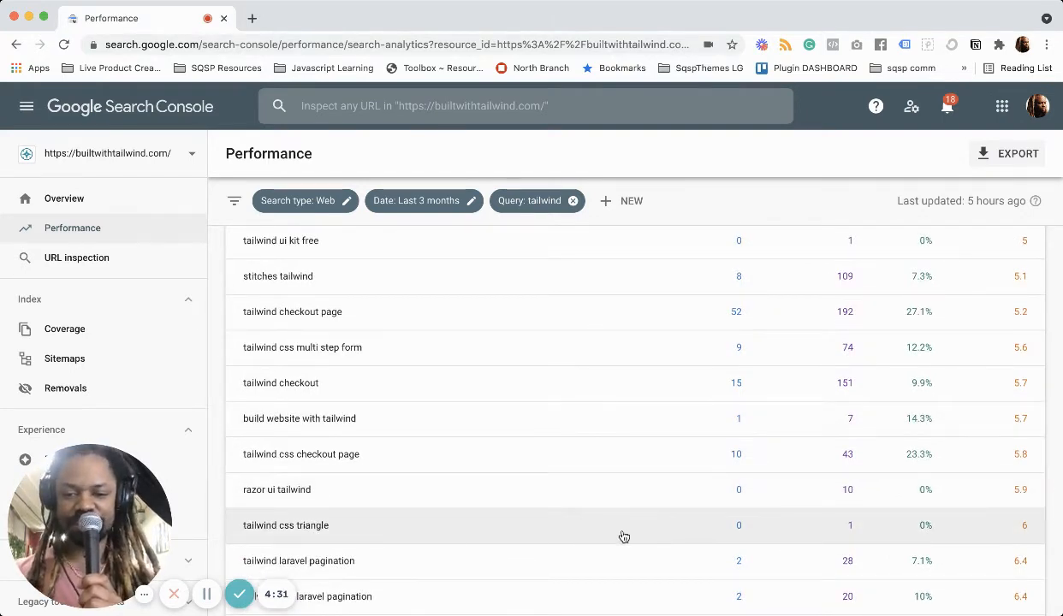
scroll(624, 537, down, 5)
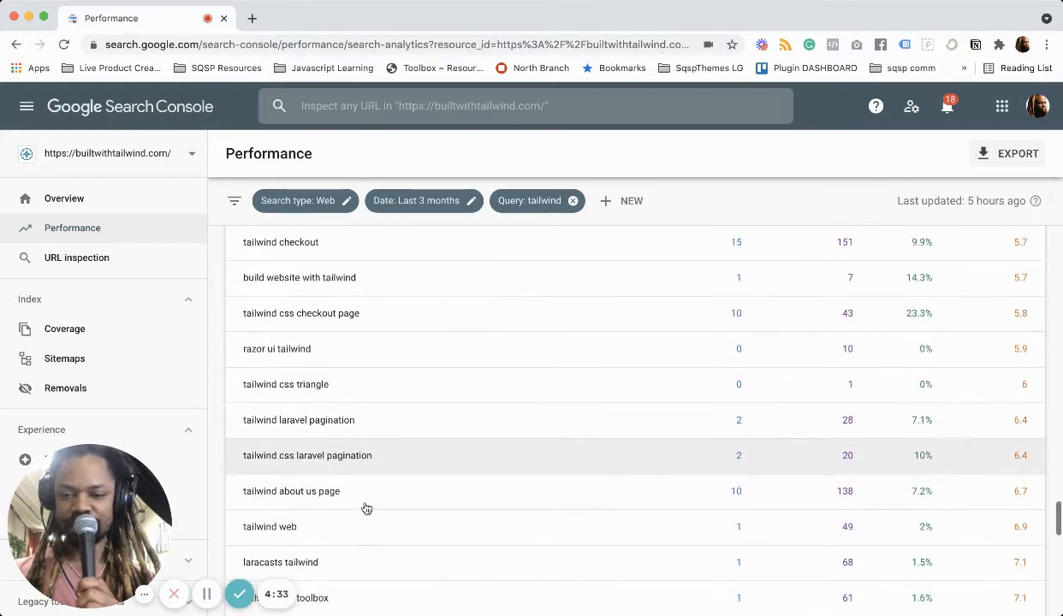
scroll(359, 506, down, 1)
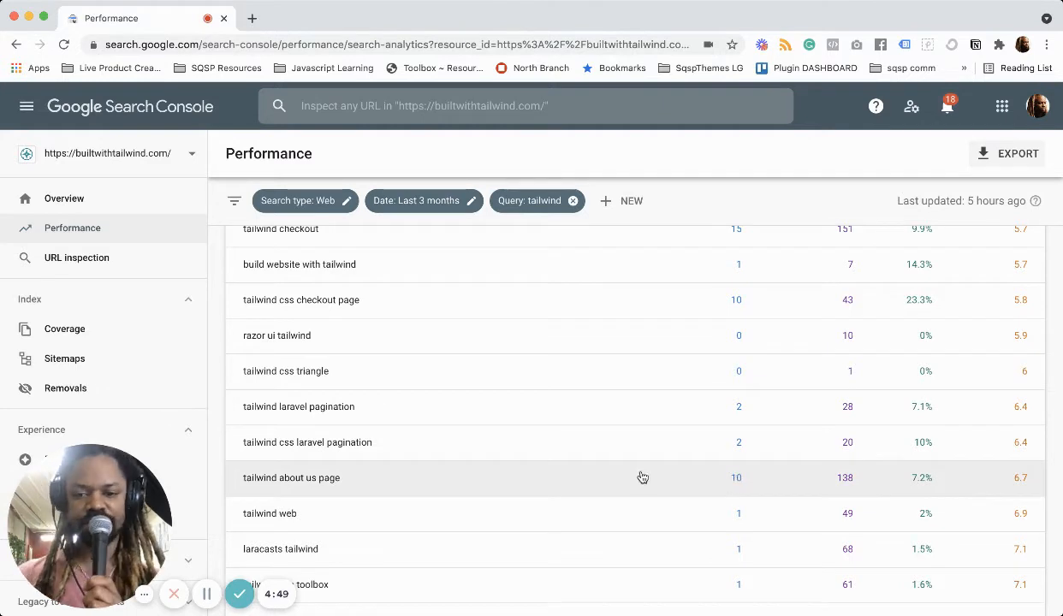
- Narrow the report to the query "tailwind about us page" and list the pages that appear for it
click(311, 484)
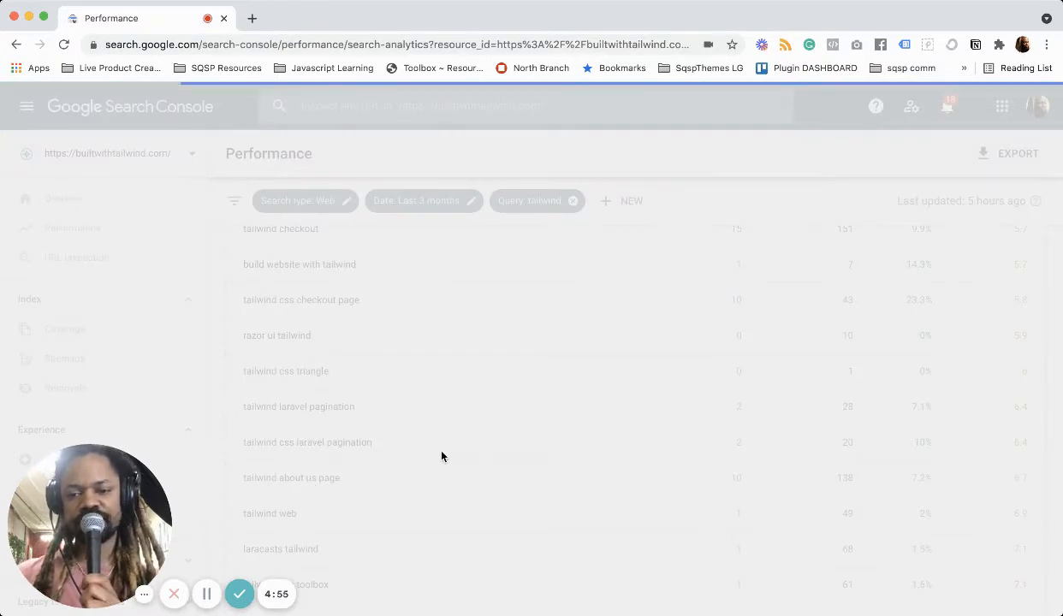
scroll(368, 522, down, 3)
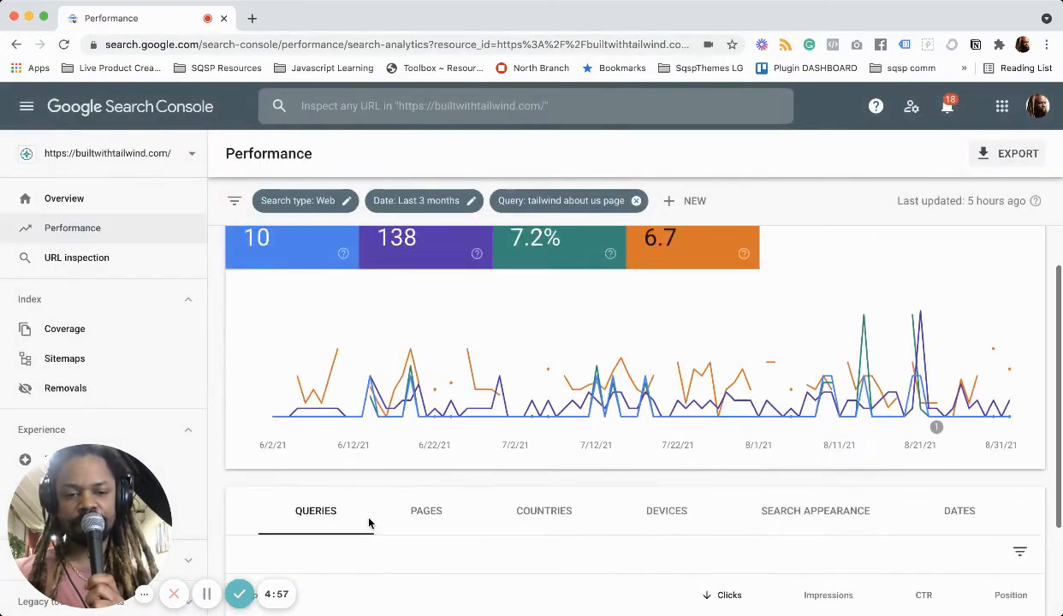
click(425, 394)
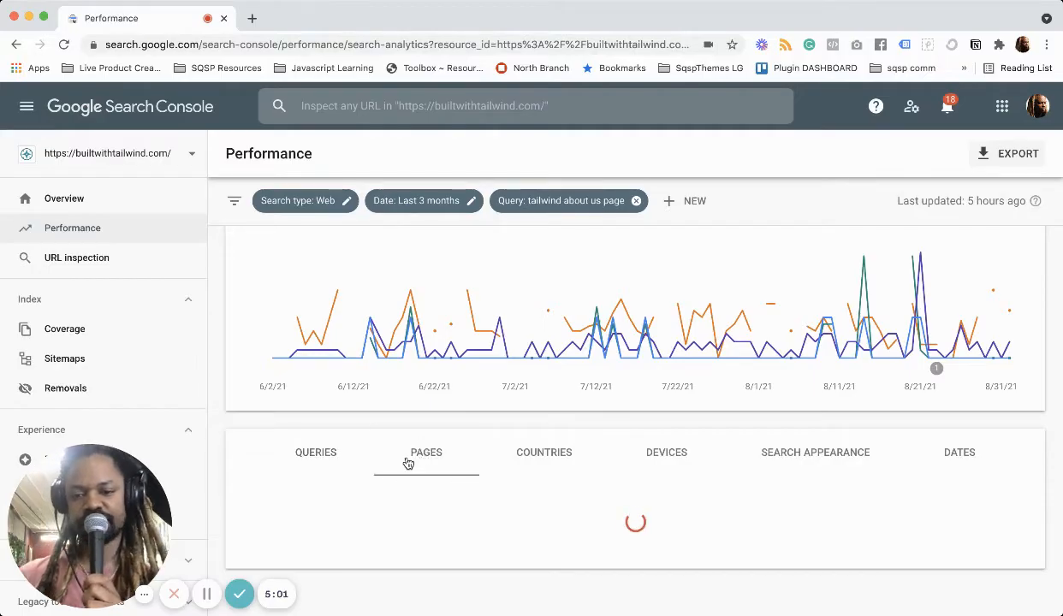
scroll(315, 450, down, 1)
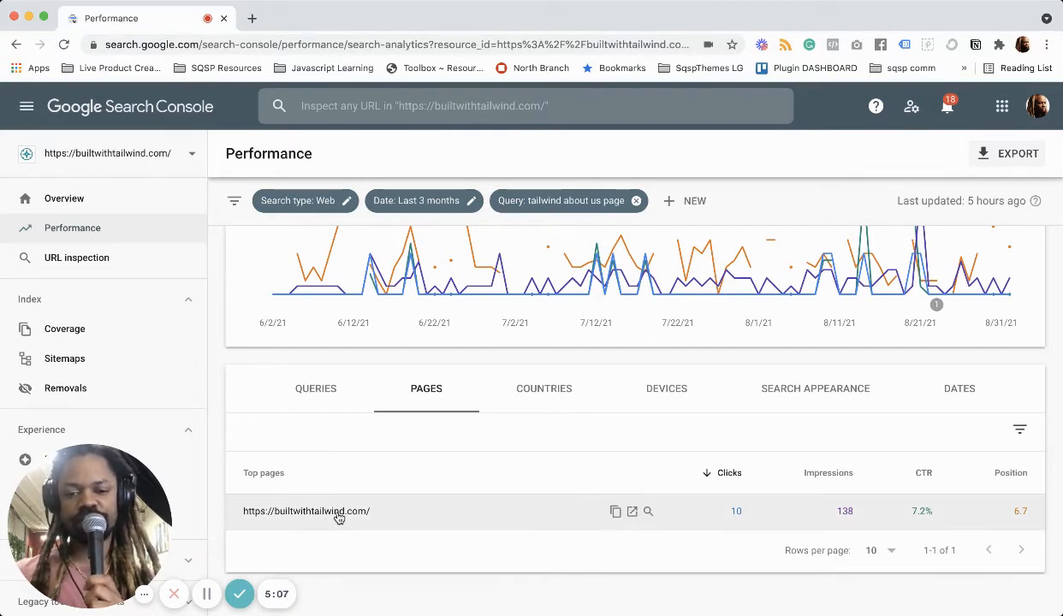
- Remove the "tailwind about us page" query filter and sort all queries by impressions, highest first
click(316, 389)
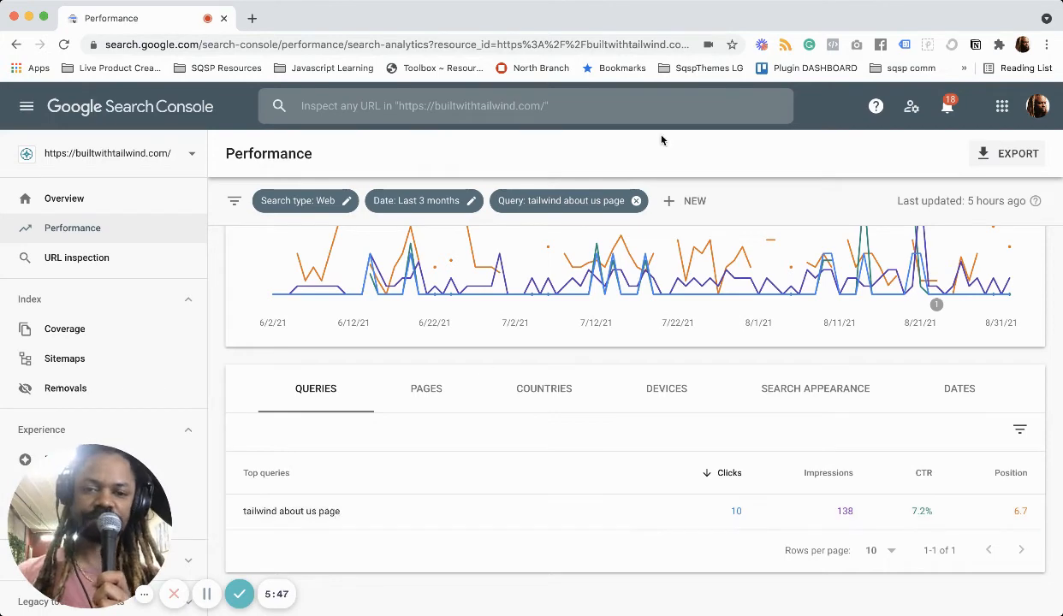
click(636, 200)
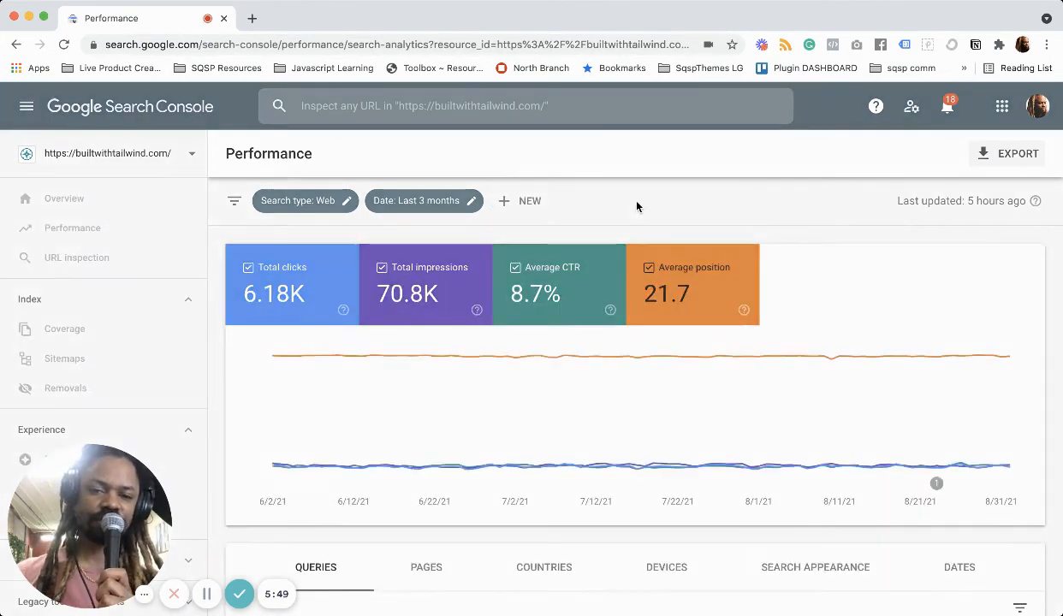
scroll(630, 333, down, 5)
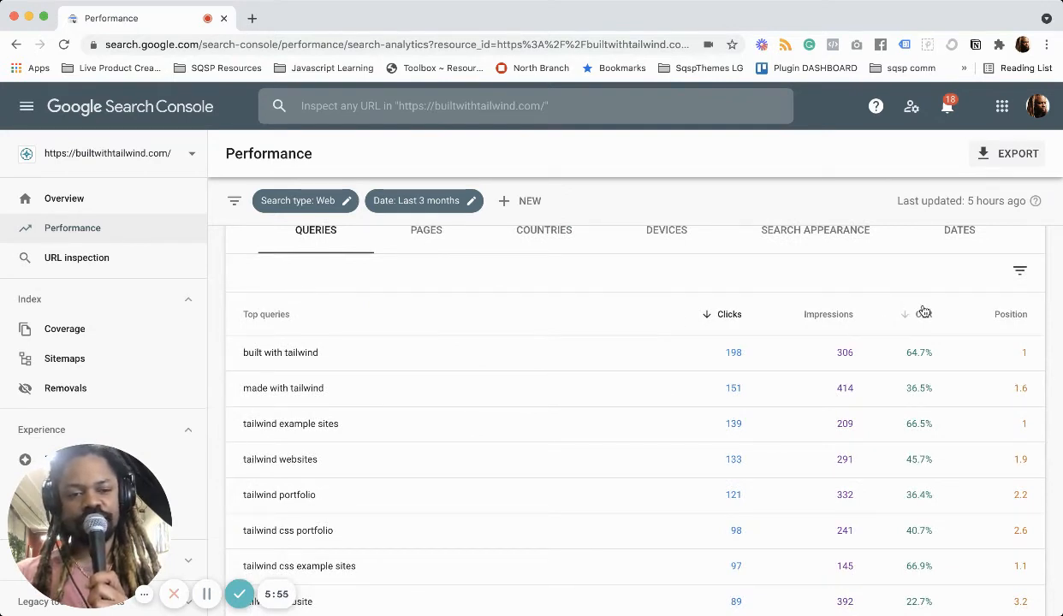
click(829, 315)
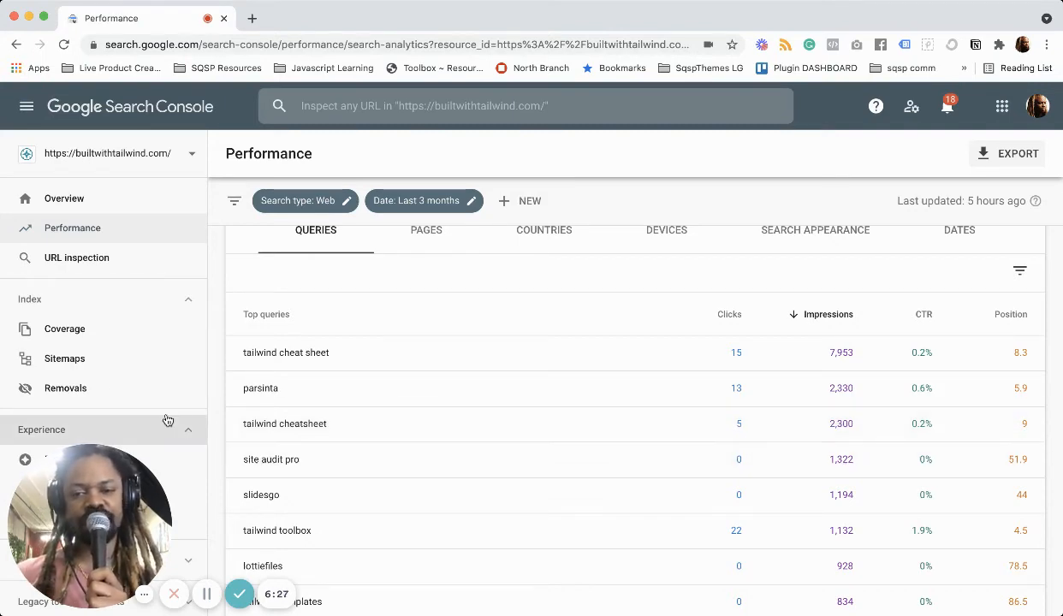
- Narrow the report to the query "tailwind cheatsheet" and list the pages that appear for it
click(297, 434)
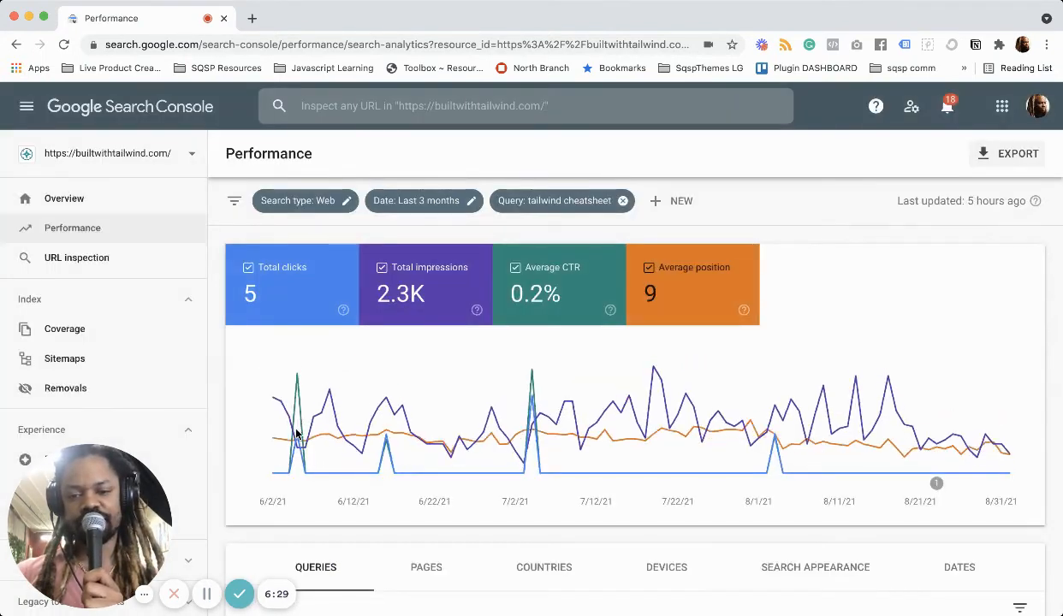
scroll(369, 469, down, 3)
click(428, 467)
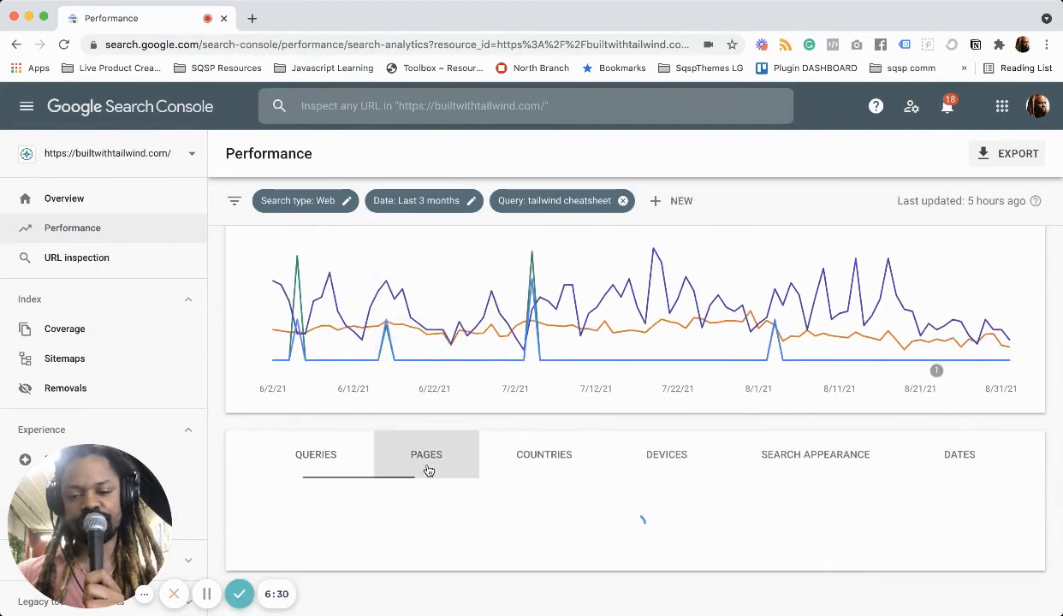
scroll(430, 465, down, 2)
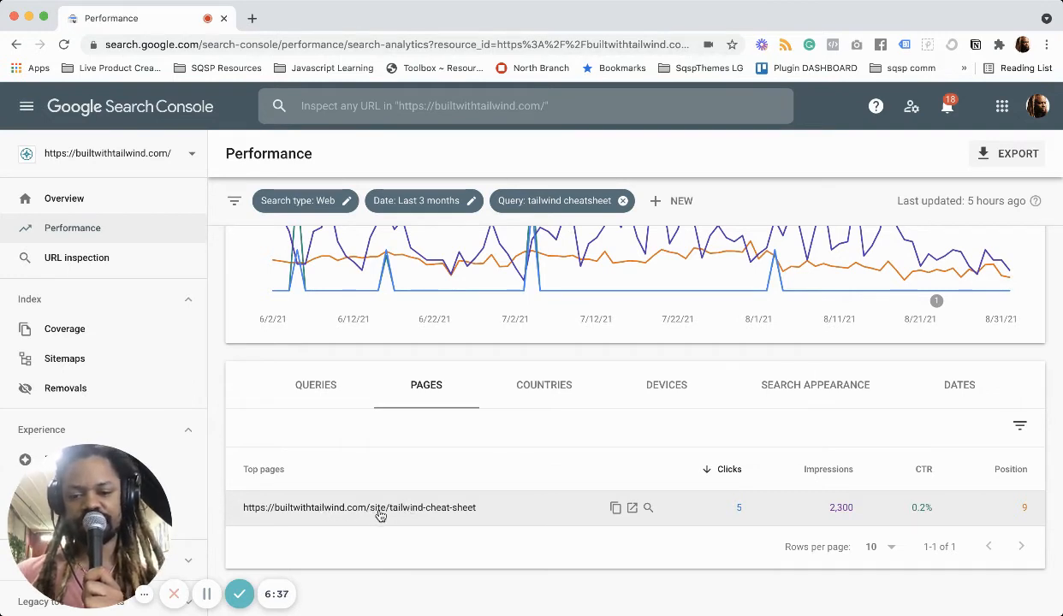
- Filter the report to the /site/tailwind-cheat-sheet page and remove the query filter to view the page's overall performance
click(443, 510)
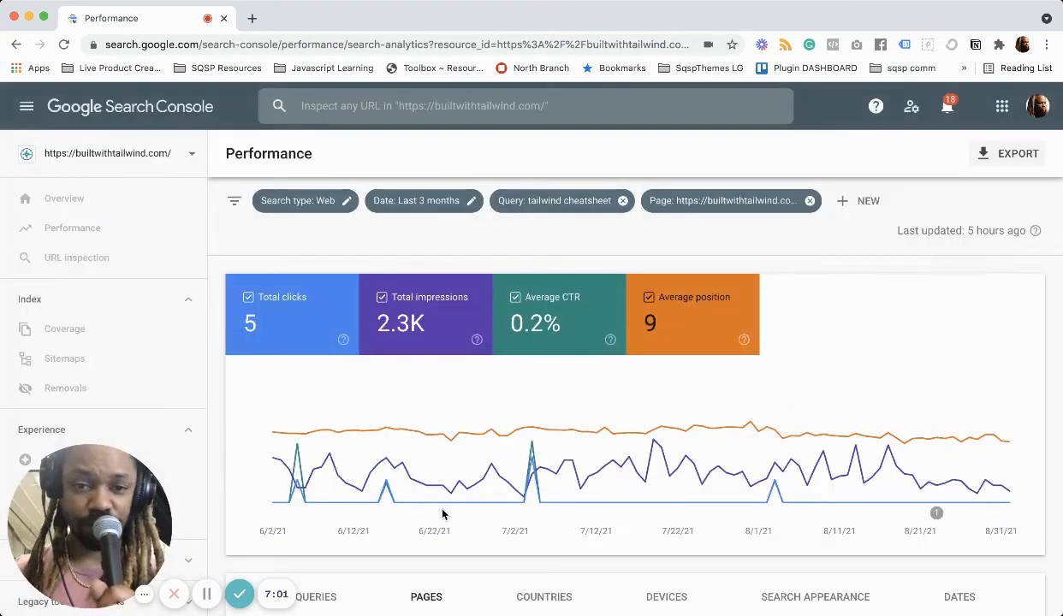
scroll(363, 513, down, 2)
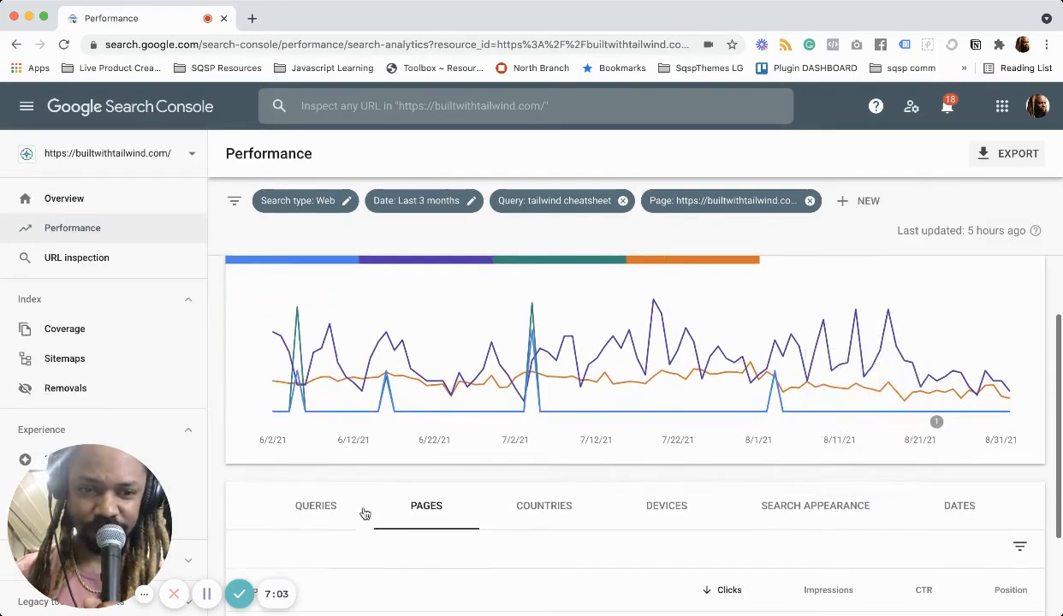
click(623, 202)
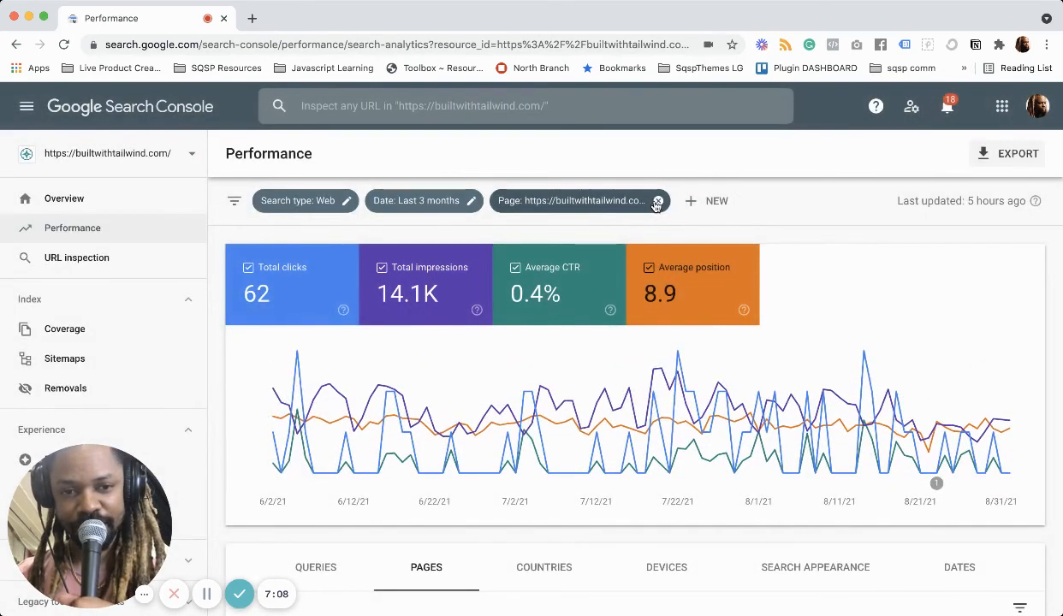
- Remove the page filter and look over the whole site's top pages and performance chart
click(658, 202)
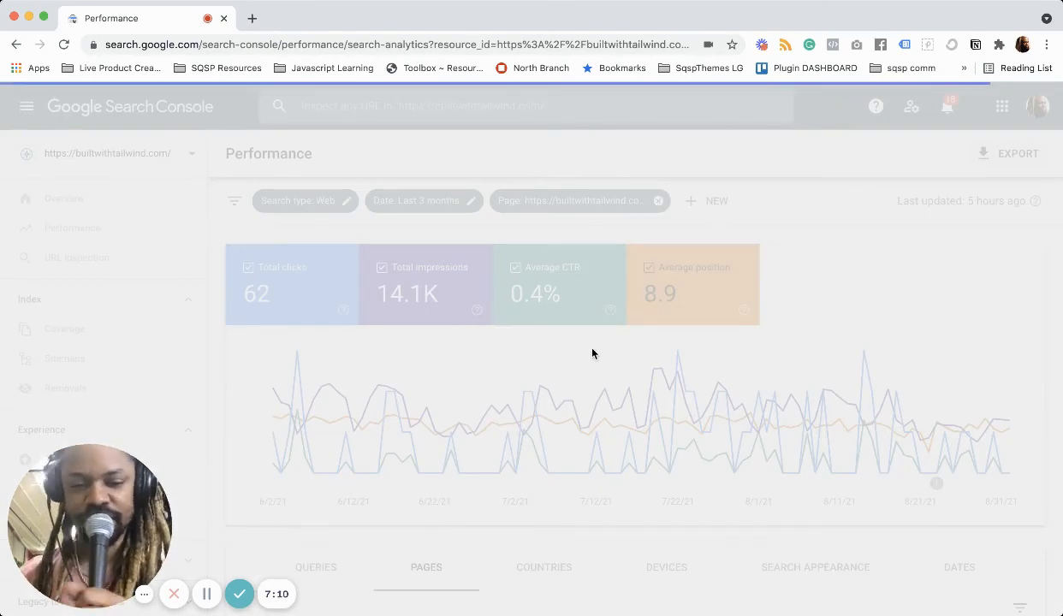
scroll(593, 354, down, 5)
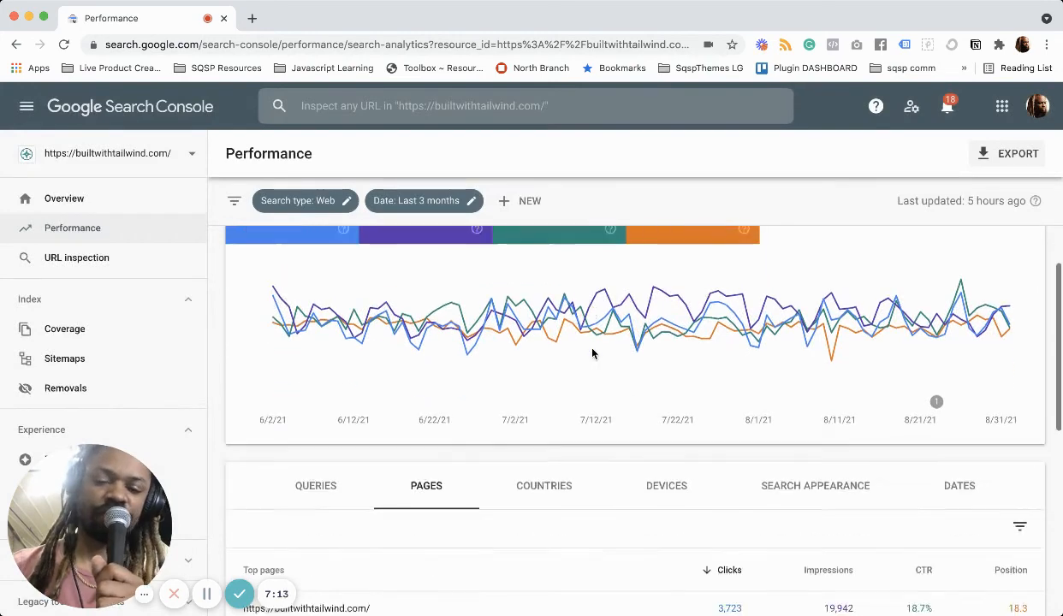
scroll(593, 353, down, 2)
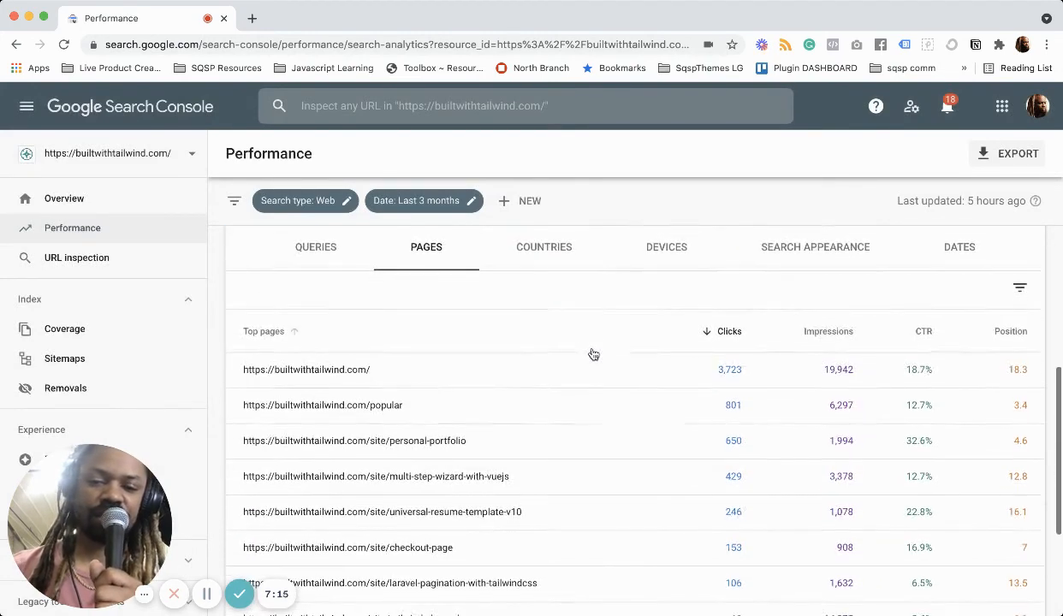
scroll(592, 353, up, 4)
scroll(592, 354, up, 3)
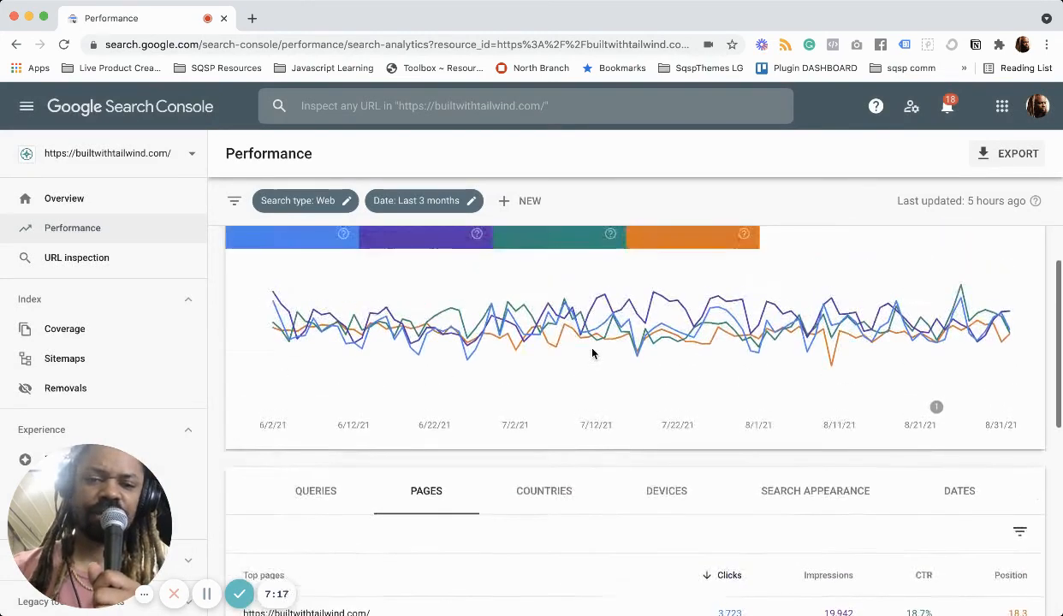
scroll(592, 354, down, 1)
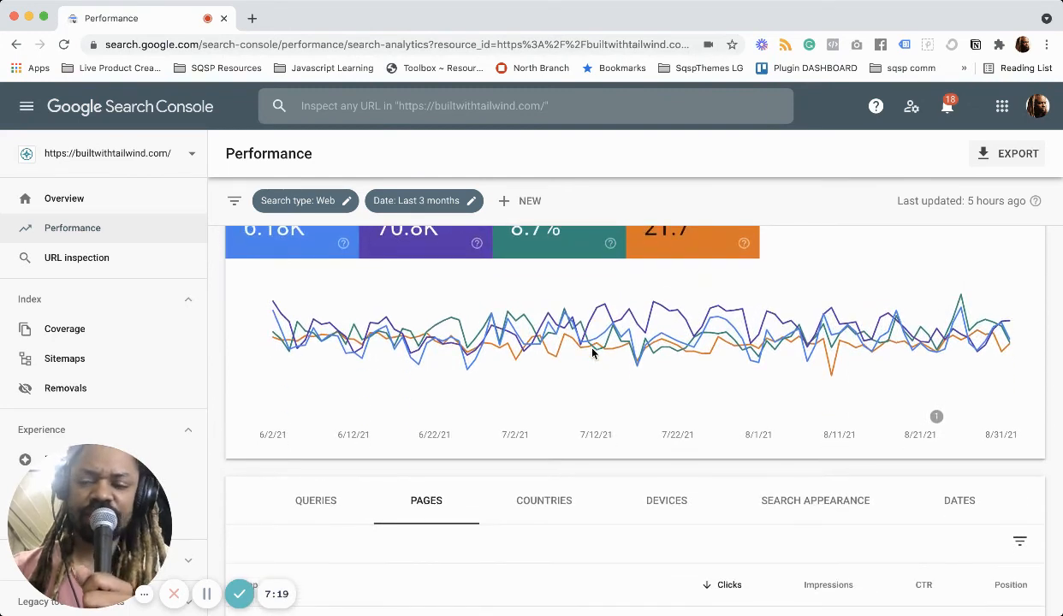
- Return to the list of top queries and check which export formats are offered for the report
click(339, 500)
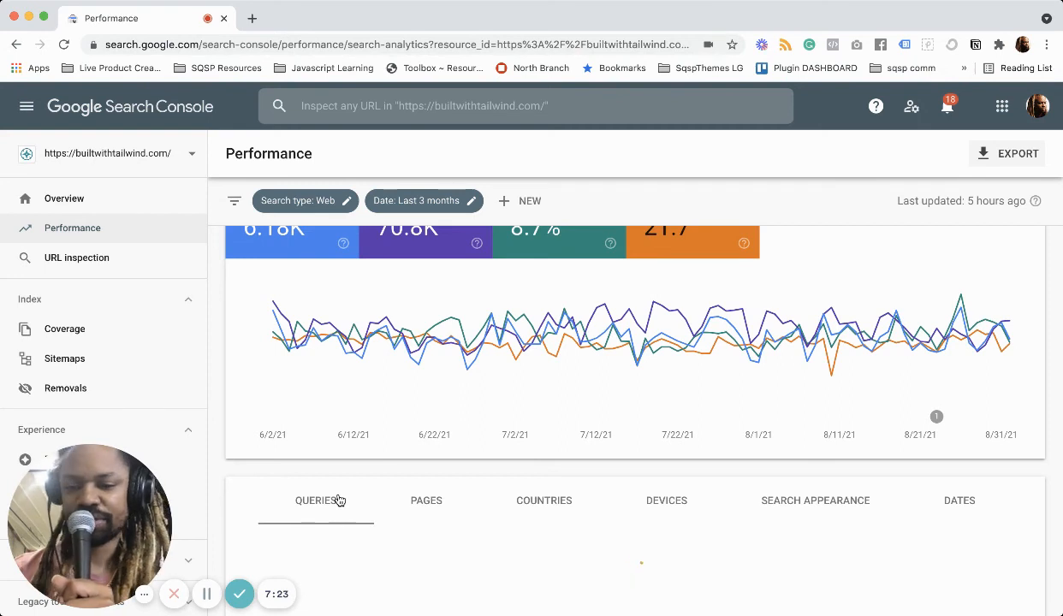
scroll(409, 503, up, 1)
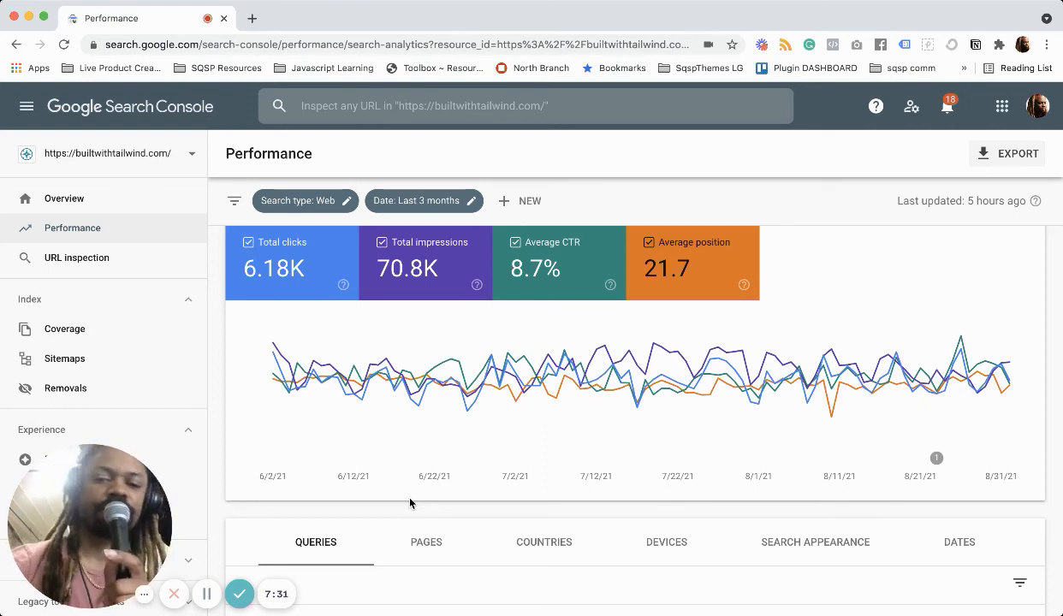
click(1011, 159)
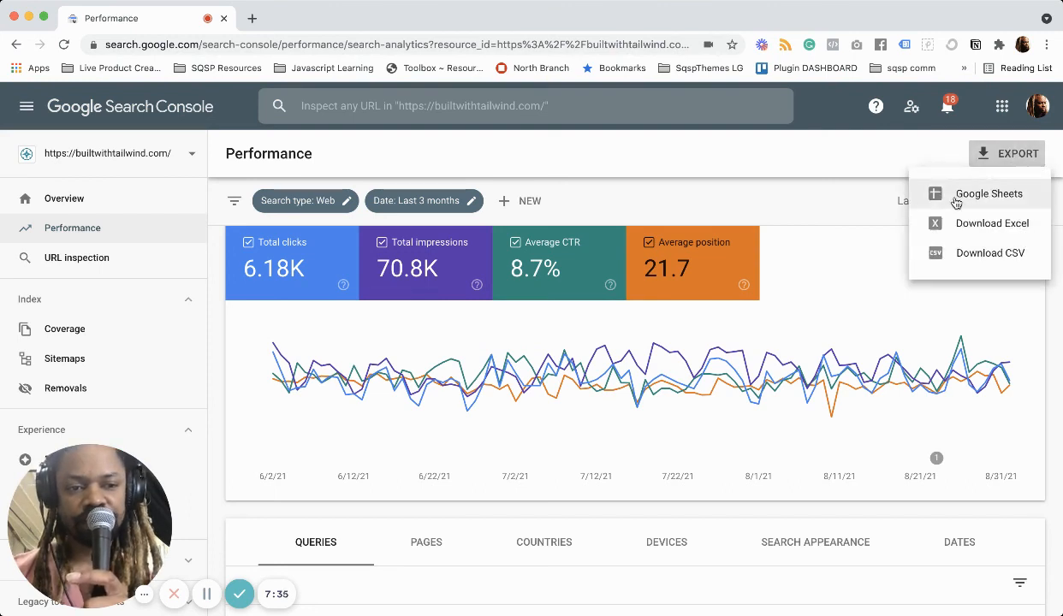
click(786, 202)
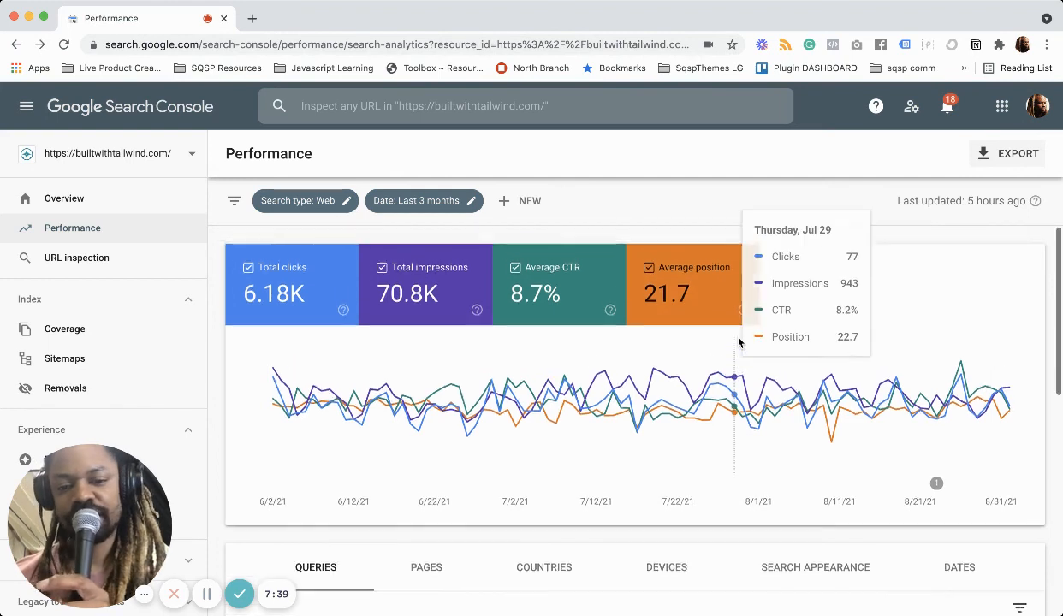
- Show 100 rows per page in the unfiltered top queries table
scroll(737, 343, down, 2)
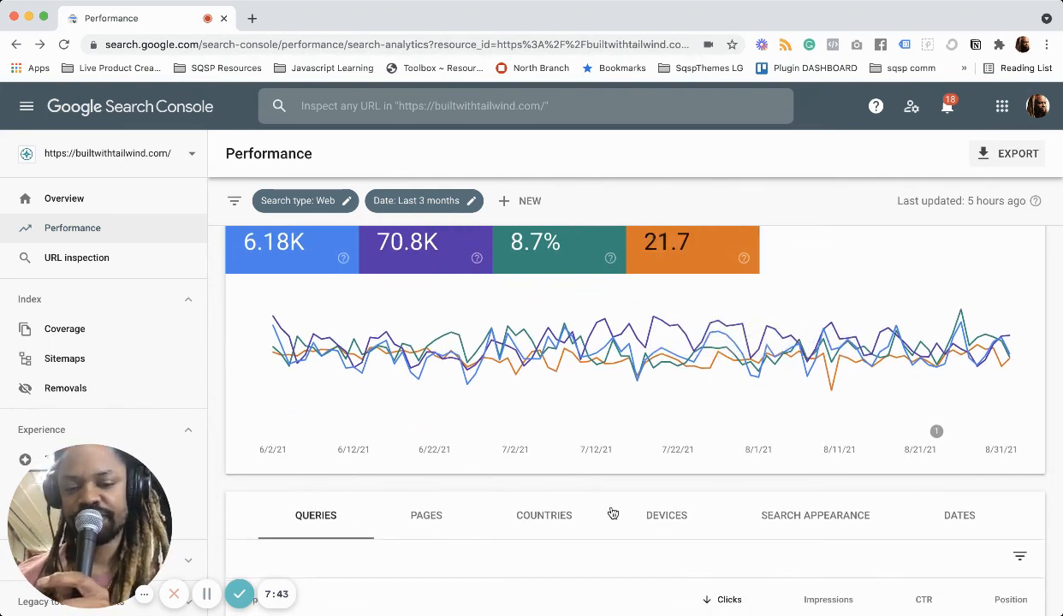
scroll(315, 539, down, 4)
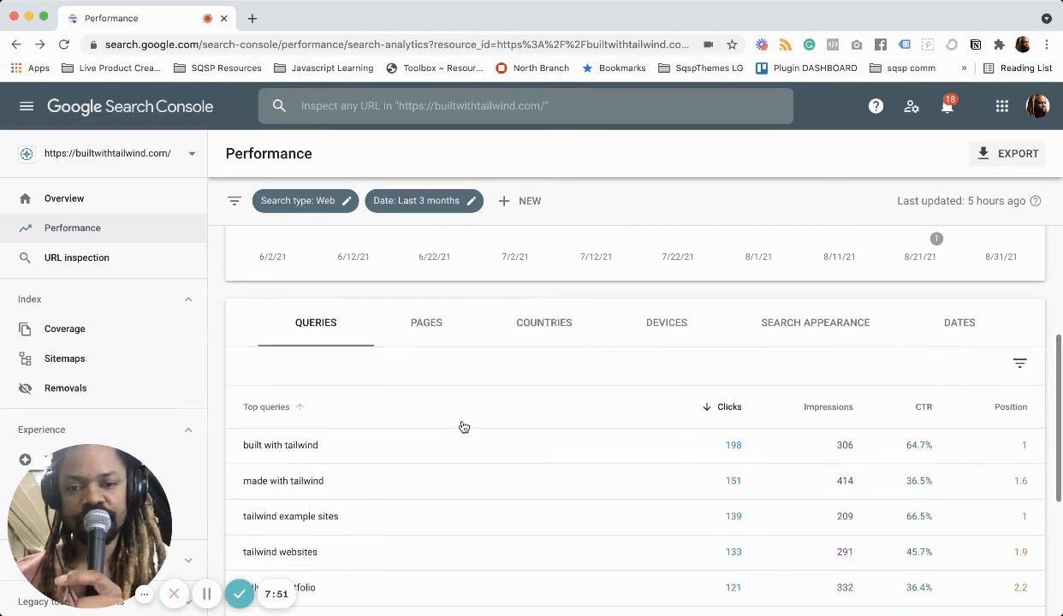
scroll(462, 425, up, 5)
scroll(472, 517, down, 10)
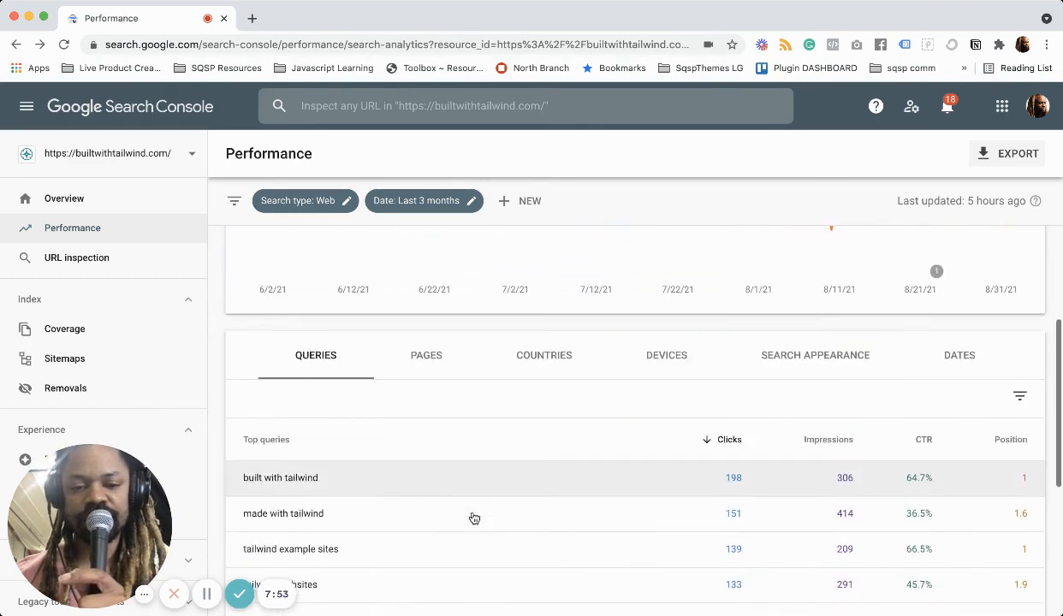
click(865, 548)
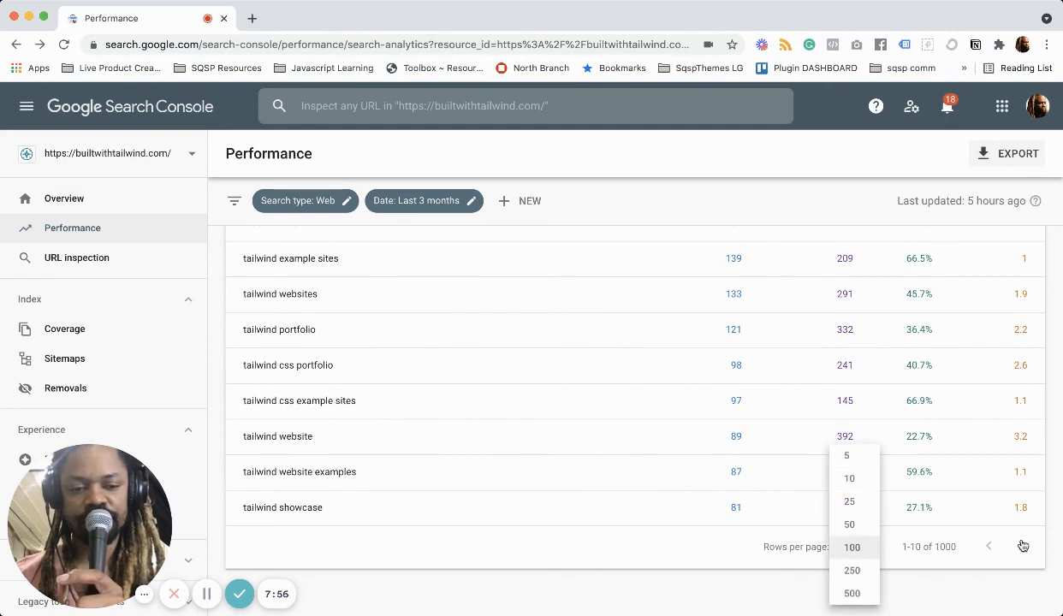
click(853, 548)
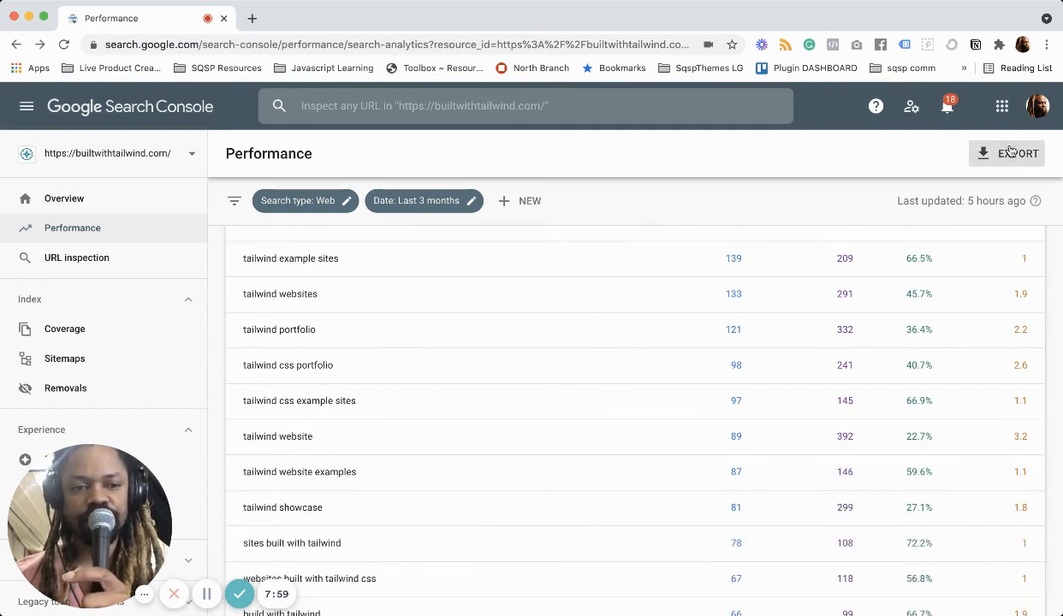